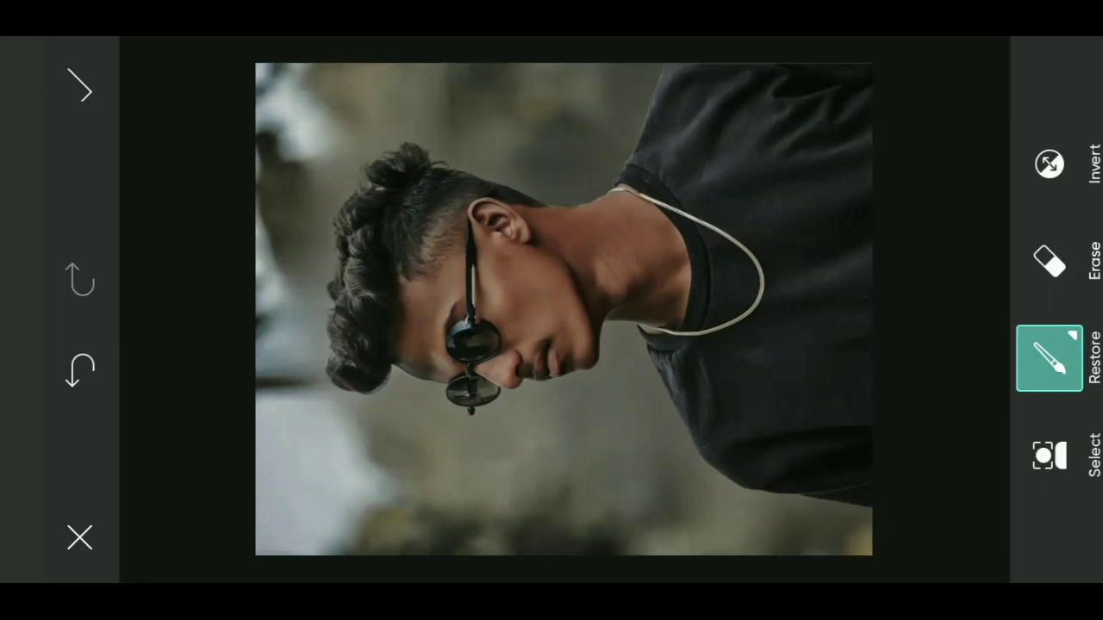
Set the Restore brush hardness to 100 and restore the top-right part of the photo
left_click(1049, 357)
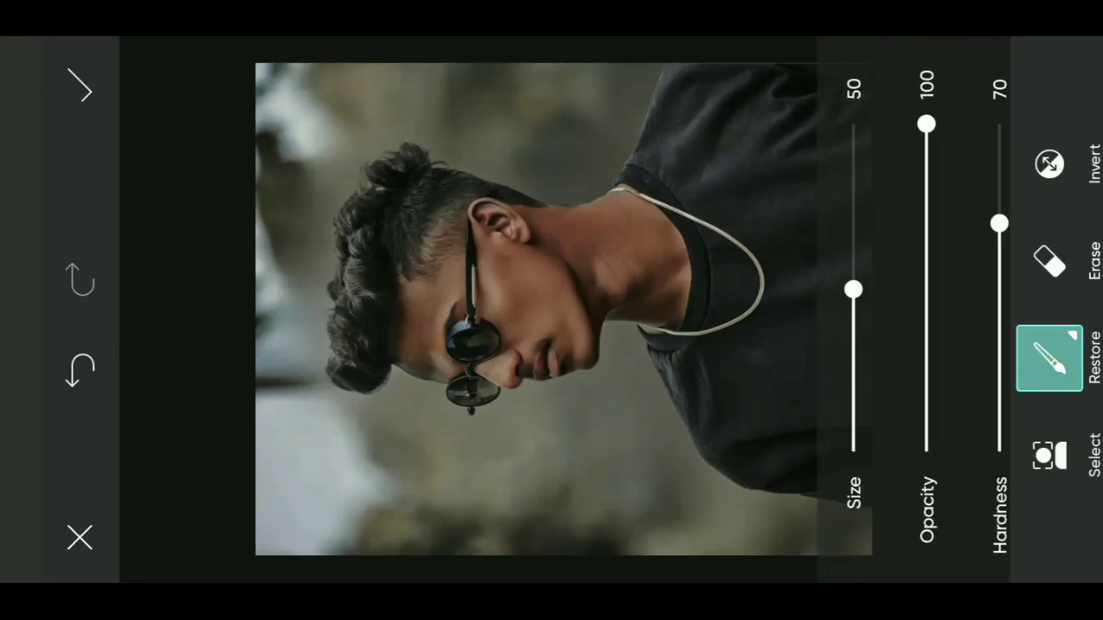
left_click_drag(975, 207, 973, 125)
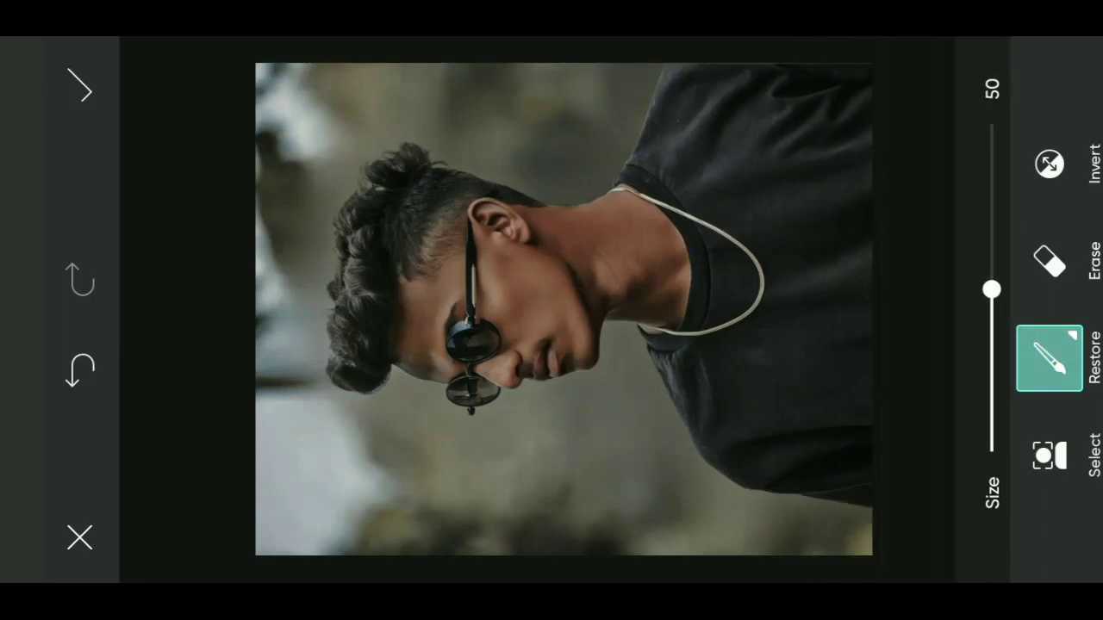
mouse_move(869, 172)
left_mouse_down()
mouse_move(756, 67)
mouse_move(776, 42)
mouse_move(687, 47)
mouse_move(920, 281)
mouse_move(807, 231)
mouse_move(607, 92)
mouse_move(951, 466)
mouse_move(930, 520)
mouse_move(870, 573)
mouse_move(773, 483)
mouse_move(526, 129)
mouse_move(609, 78)
mouse_move(639, 92)
left_mouse_up()
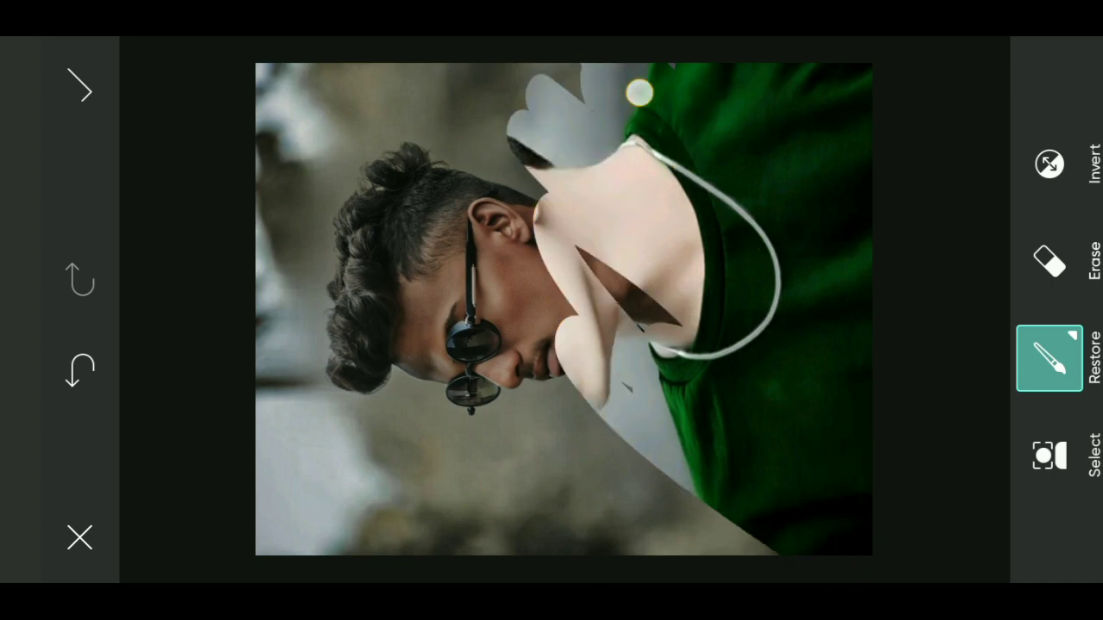
Enlarge the Restore brush to size 78 and restore the shirt and neck area
left_click(1049, 357)
left_click_drag(827, 288, 828, 197)
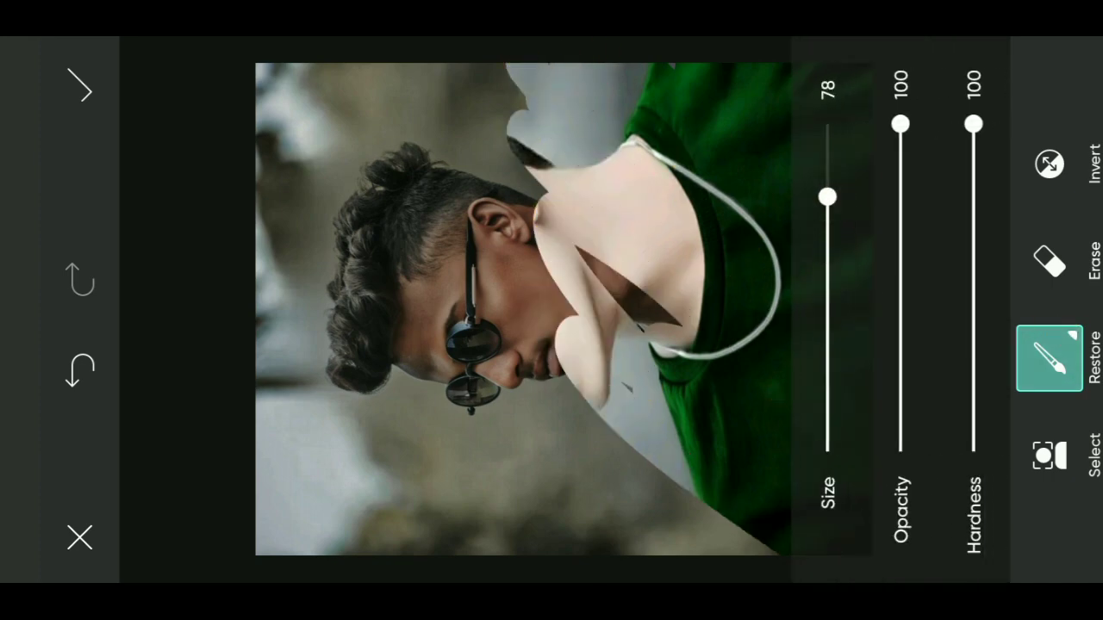
left_click(1049, 358)
mouse_move(517, 172)
left_mouse_down()
mouse_move(611, 381)
mouse_move(788, 443)
mouse_move(635, 423)
mouse_move(373, 284)
mouse_move(552, 549)
mouse_move(238, 426)
mouse_move(236, 316)
mouse_move(425, 320)
mouse_move(275, 44)
mouse_move(477, 70)
left_mouse_up()
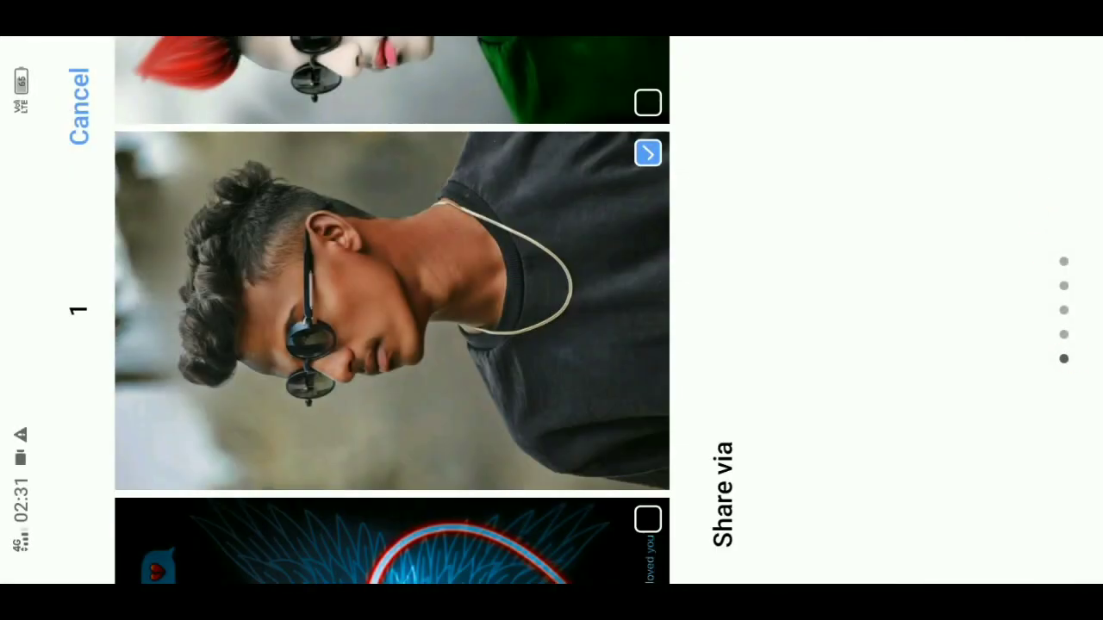
Send the dark-shirt portrait from the Share via sheet to Sketchbook
left_click_drag(879, 215, 879, 517)
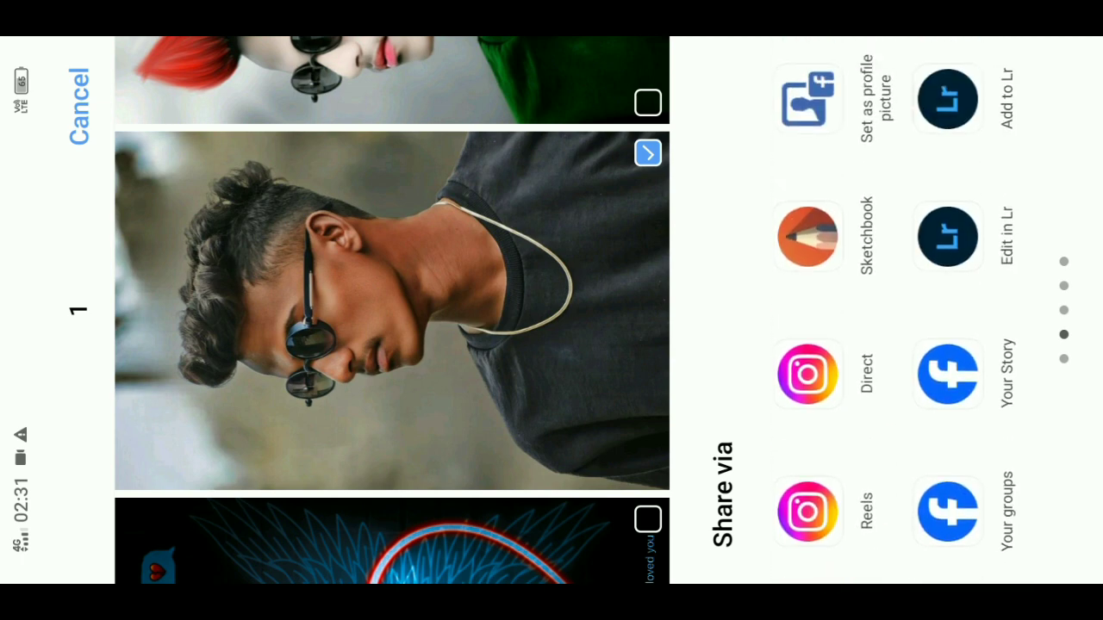
left_click(807, 241)
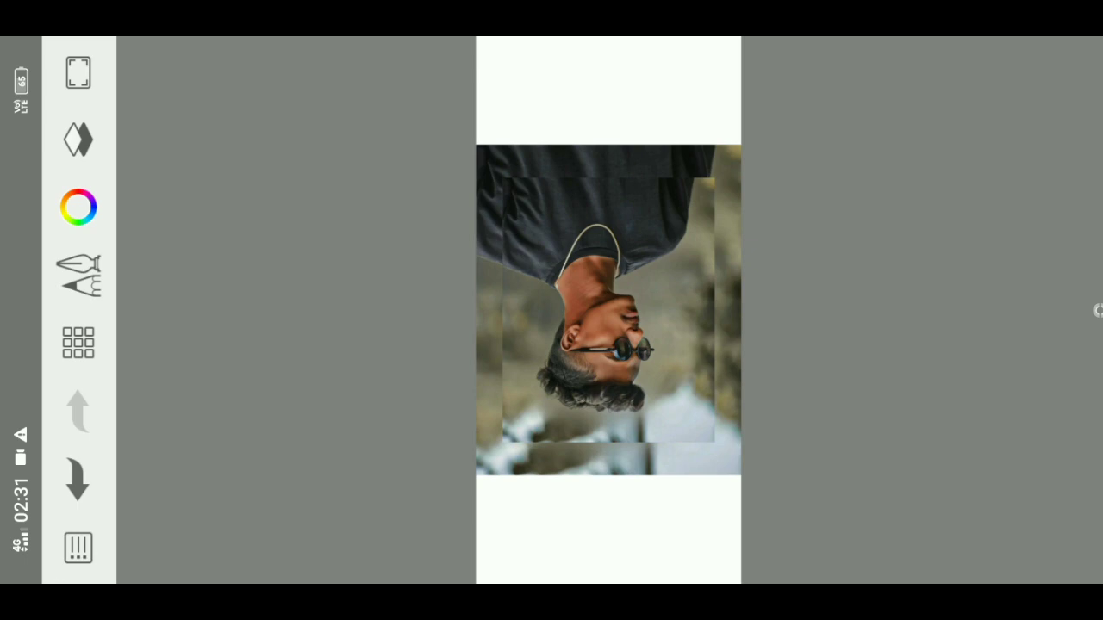
Turn the portrait upright, add a Darken-blend layer above it, and bring up the colour wheel
mouse_move(788, 458)
left_mouse_down()
mouse_move(628, 533)
mouse_move(603, 558)
left_mouse_up()
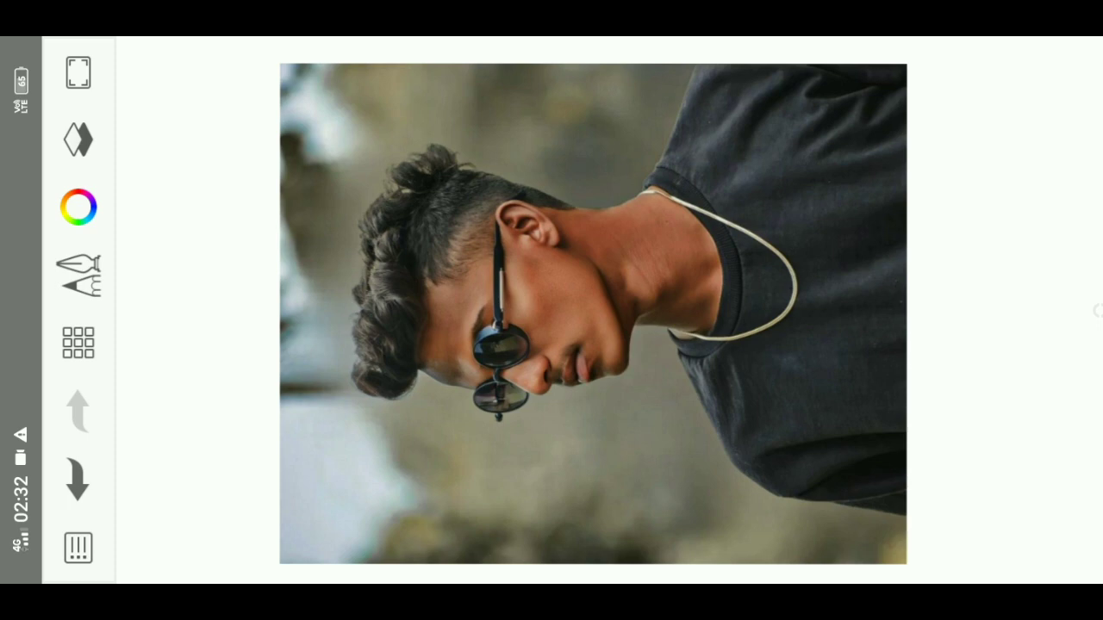
left_click(77, 139)
left_click(193, 108)
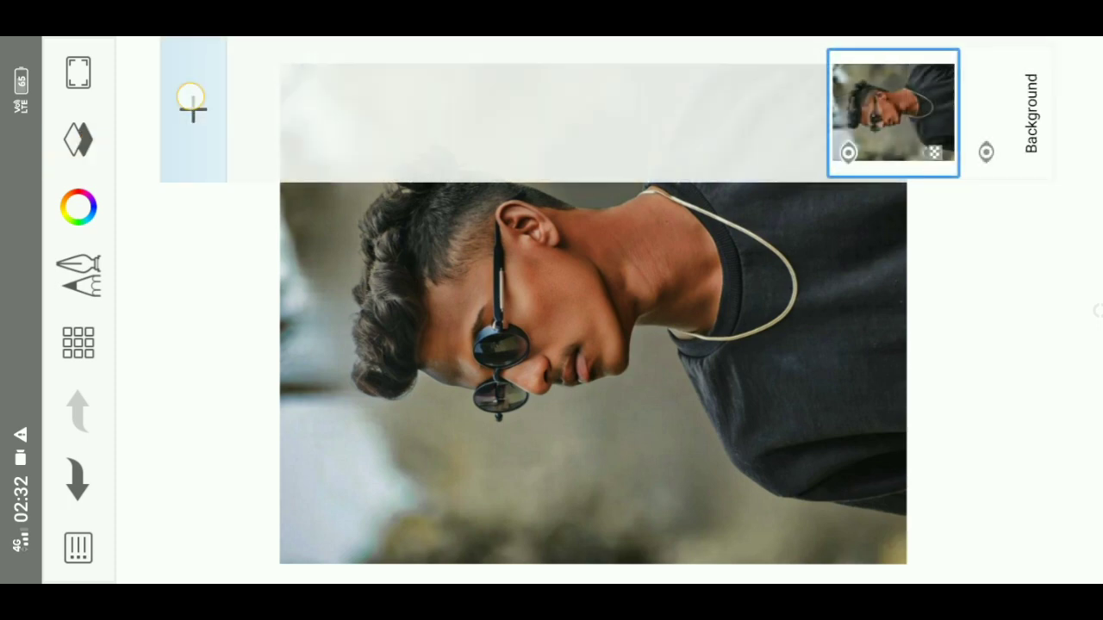
left_click(759, 89)
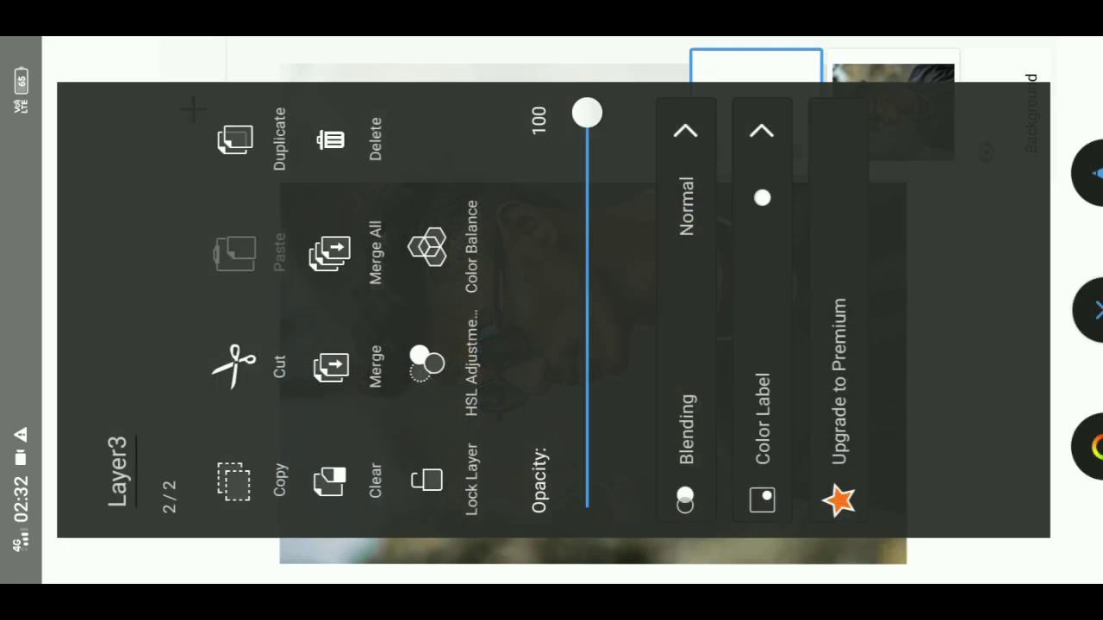
left_click(684, 222)
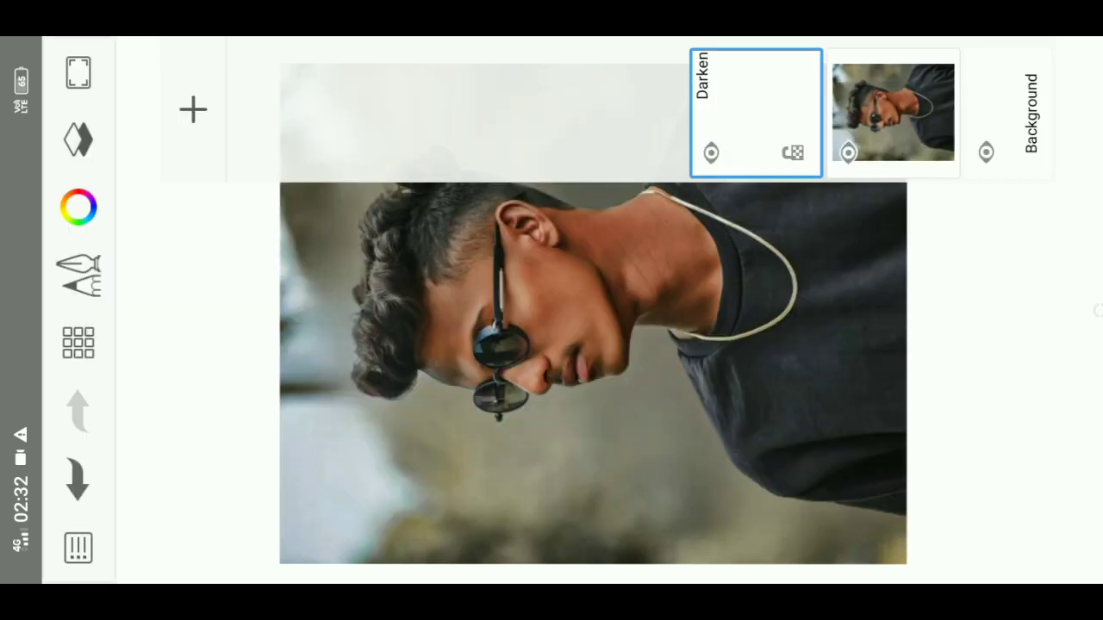
left_click(79, 207)
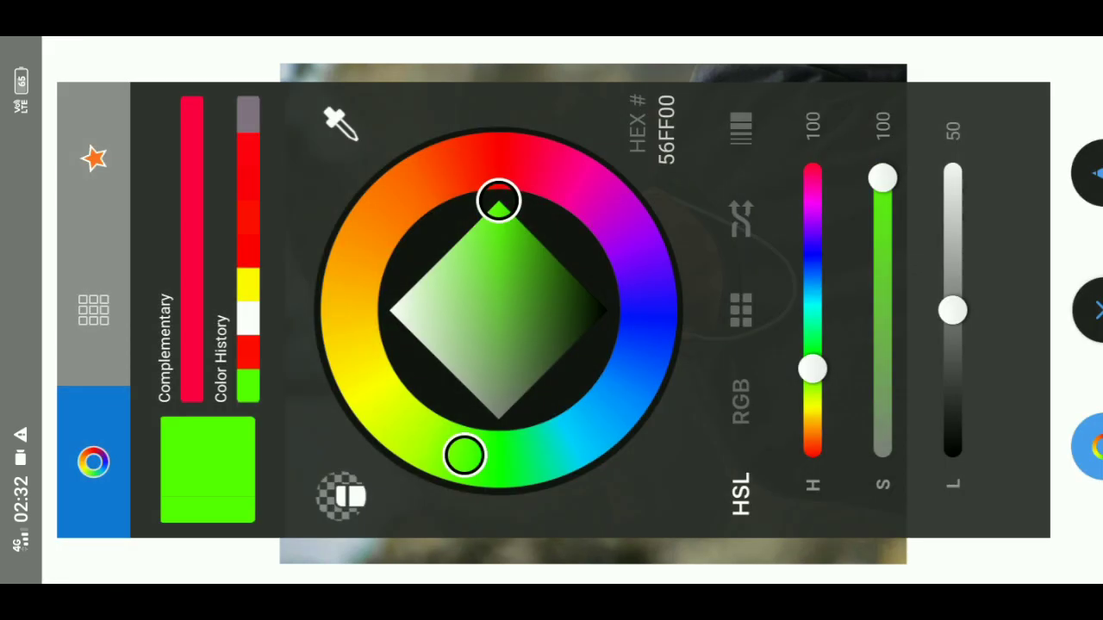
Pick green 56FF00 and set the Medium Brush size to about 23.6
mouse_move(438, 457)
left_mouse_down()
mouse_move(416, 461)
mouse_move(465, 466)
left_mouse_up()
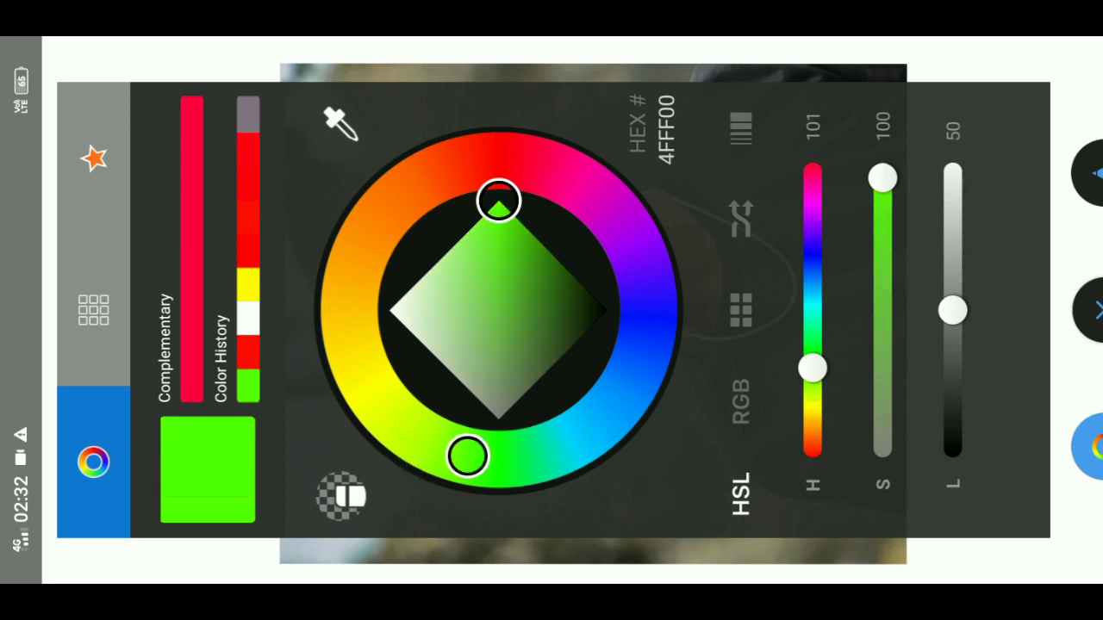
left_click(603, 552)
left_click(78, 274)
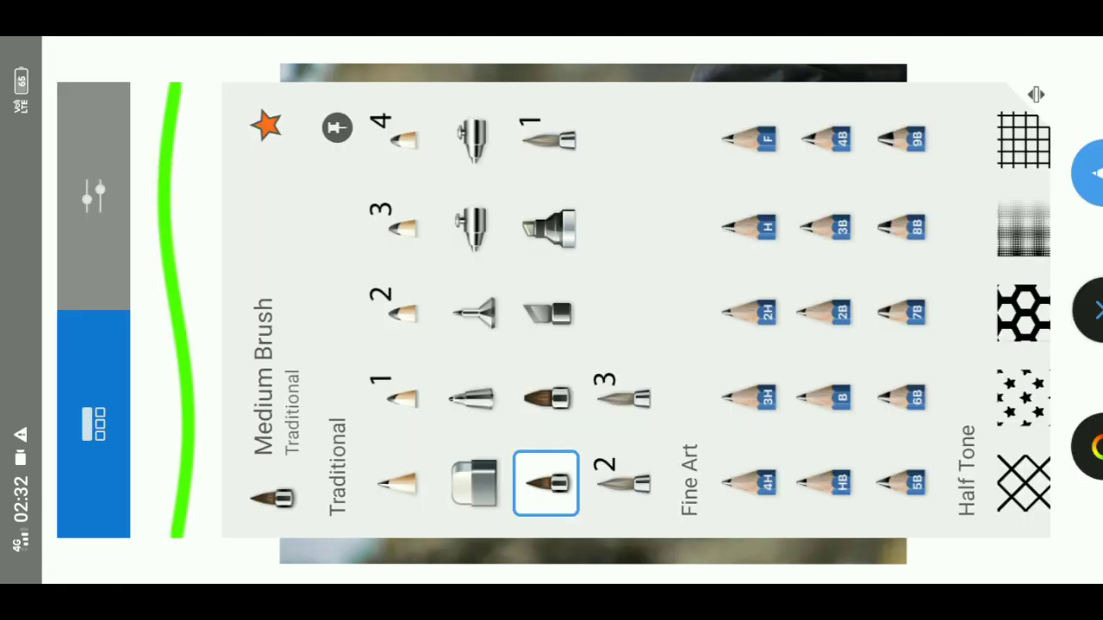
left_click(93, 196)
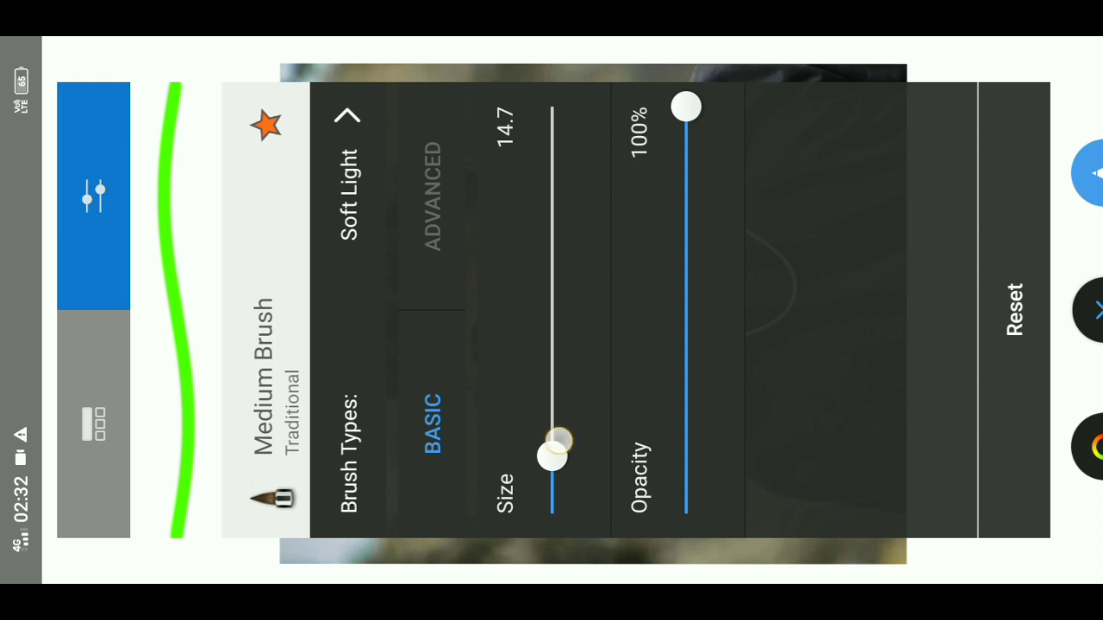
left_click_drag(558, 442, 564, 405)
key("Escape")
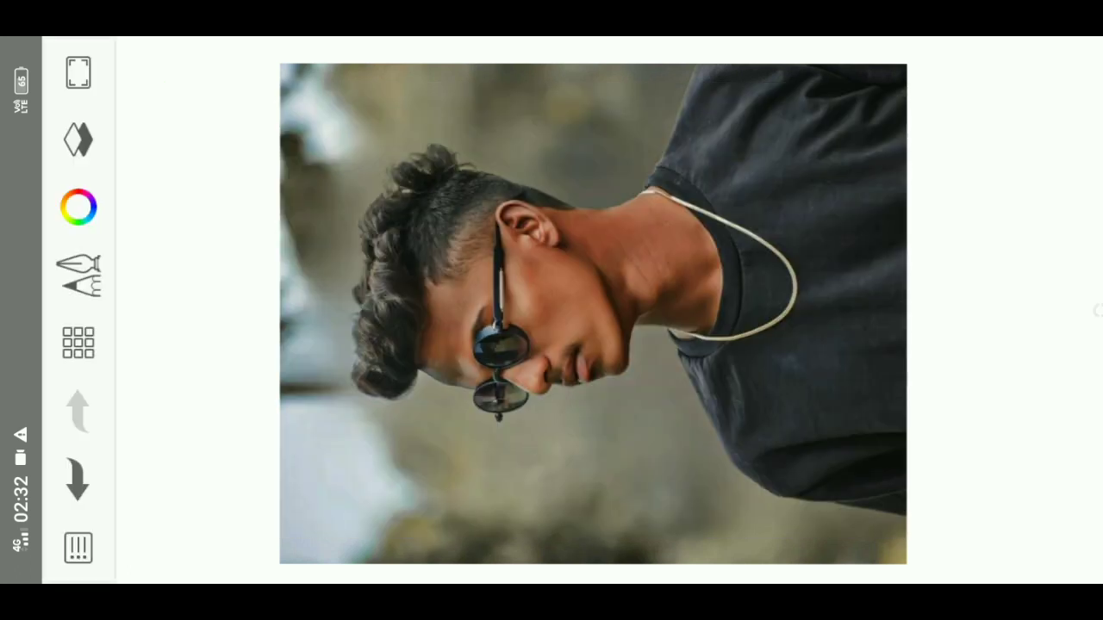
Paint green over the dark shirt, then shrink the brush to about 9.6
scroll(750, 362, "up", 5)
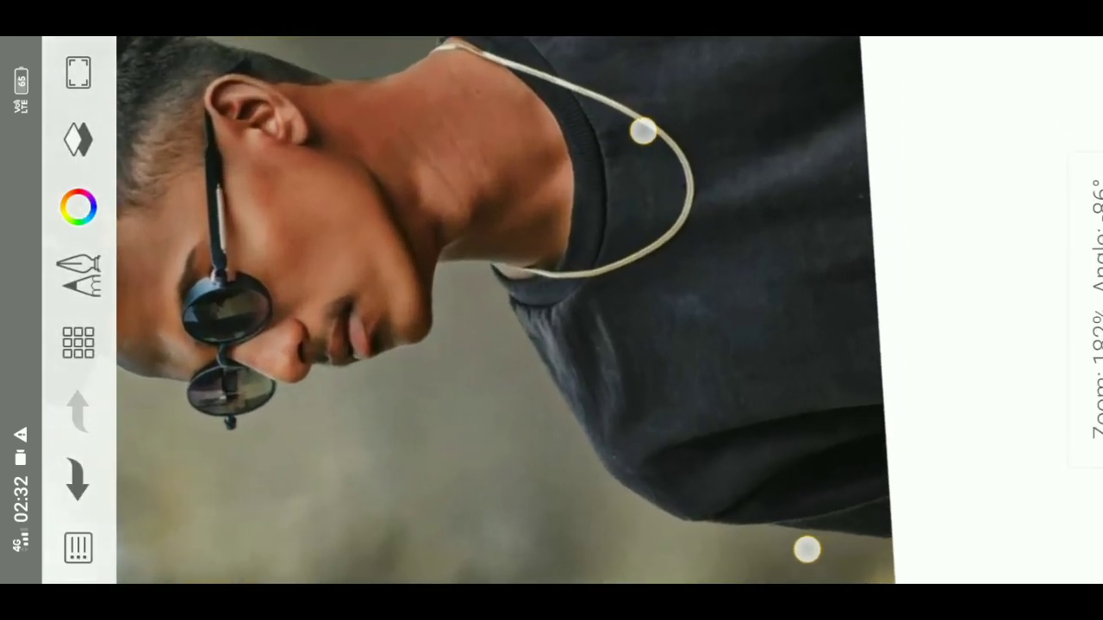
left_click_drag(681, 353, 743, 373)
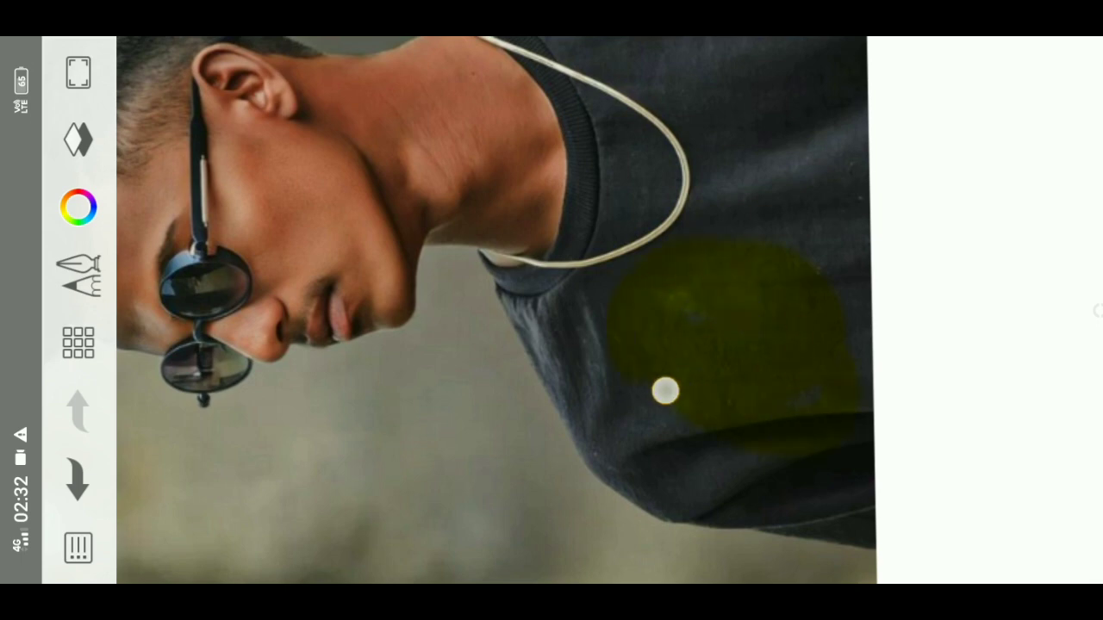
scroll(689, 387, "up", 3)
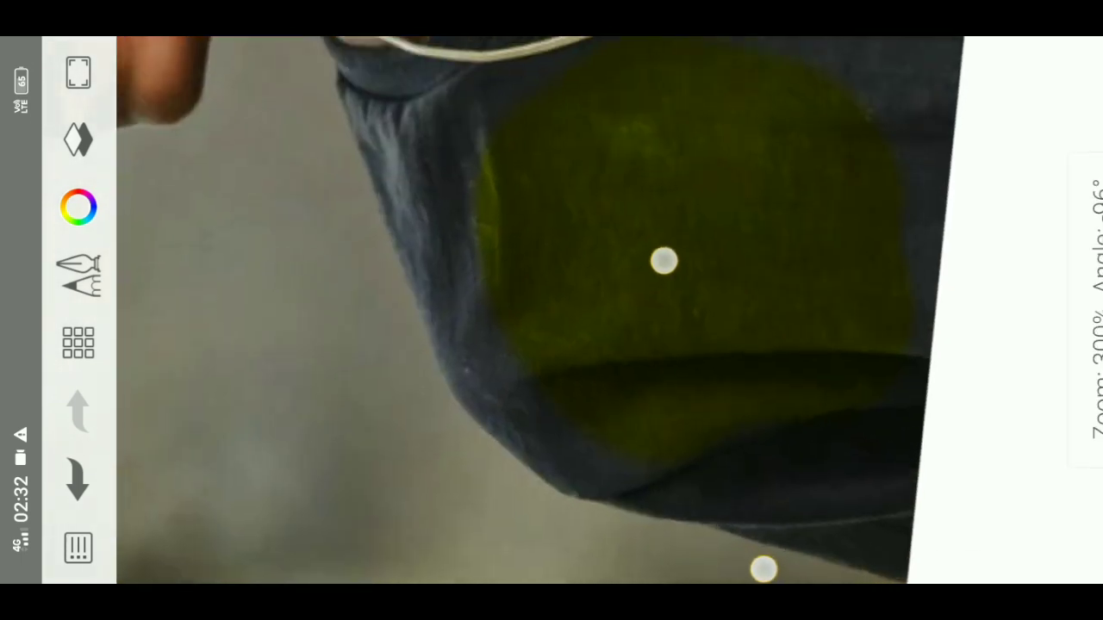
scroll(560, 301, "up", 2)
scroll(729, 431, "up", 2)
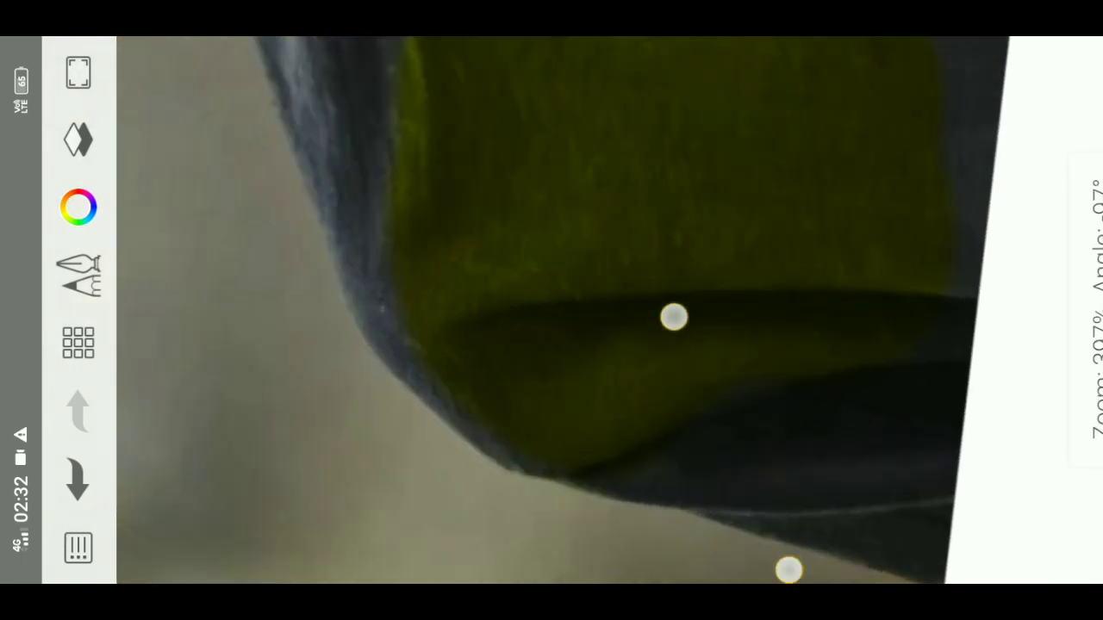
scroll(753, 411, "up", 2)
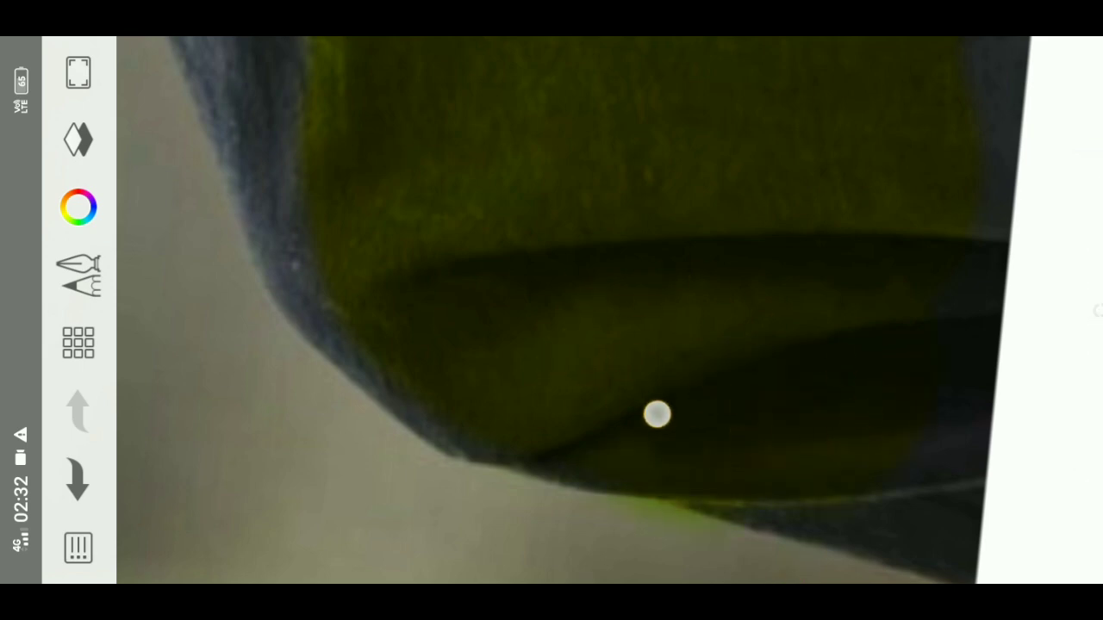
scroll(851, 502, "down", 2)
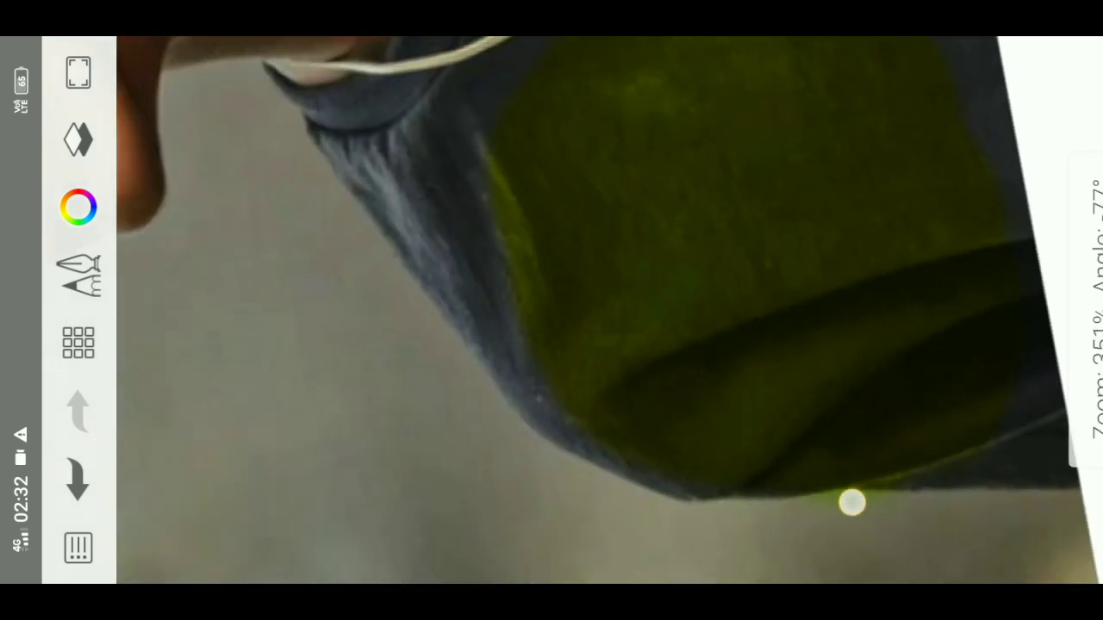
scroll(728, 345, "up", 2)
scroll(509, 143, "up", 2)
left_click_drag(515, 189, 679, 348)
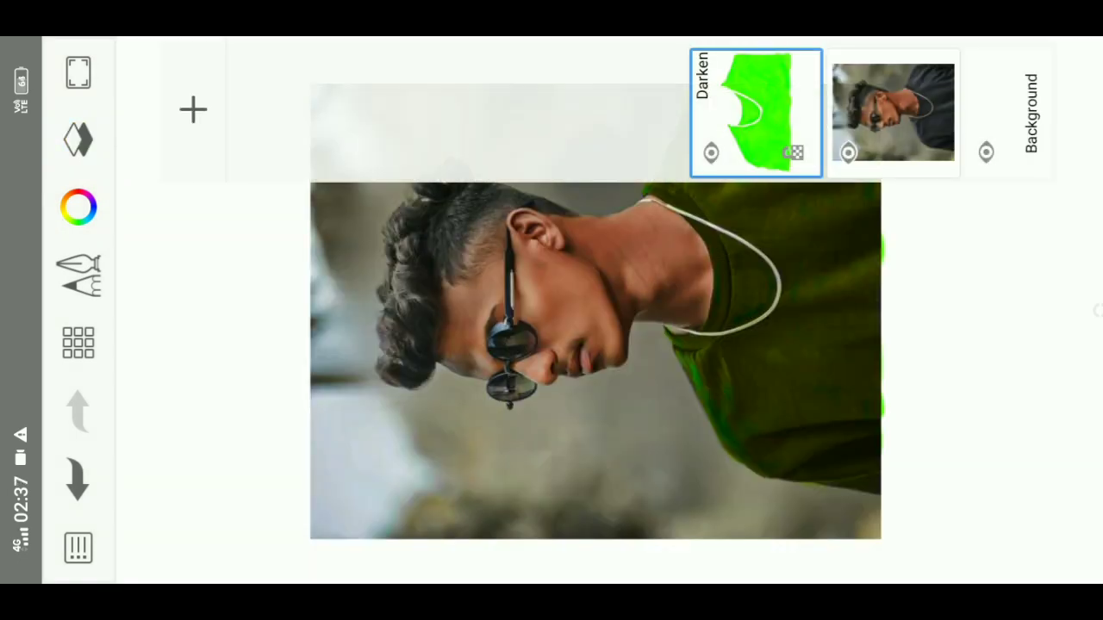
Set the green paint layer's blending to Soft Light
left_click(756, 108)
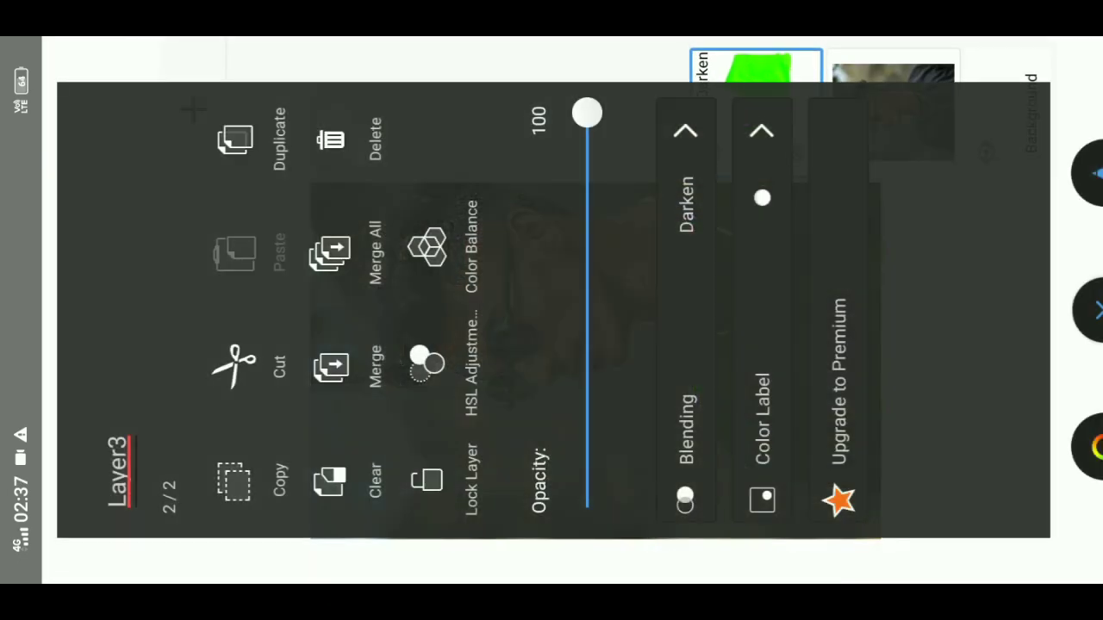
left_click(686, 345)
left_click_drag(948, 531, 660, 531)
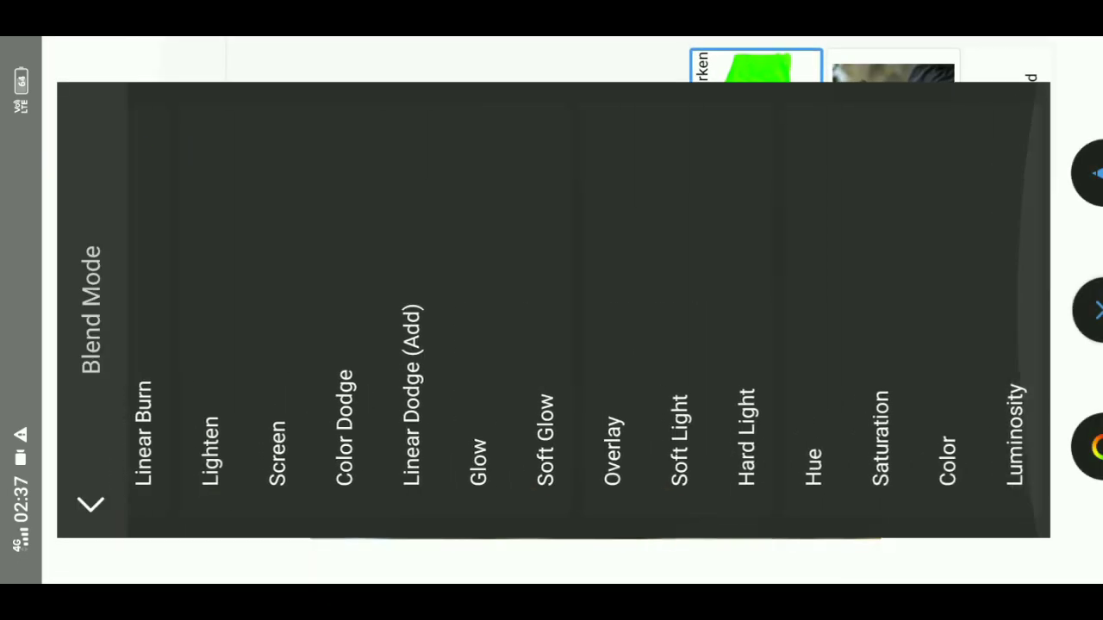
left_click(680, 344)
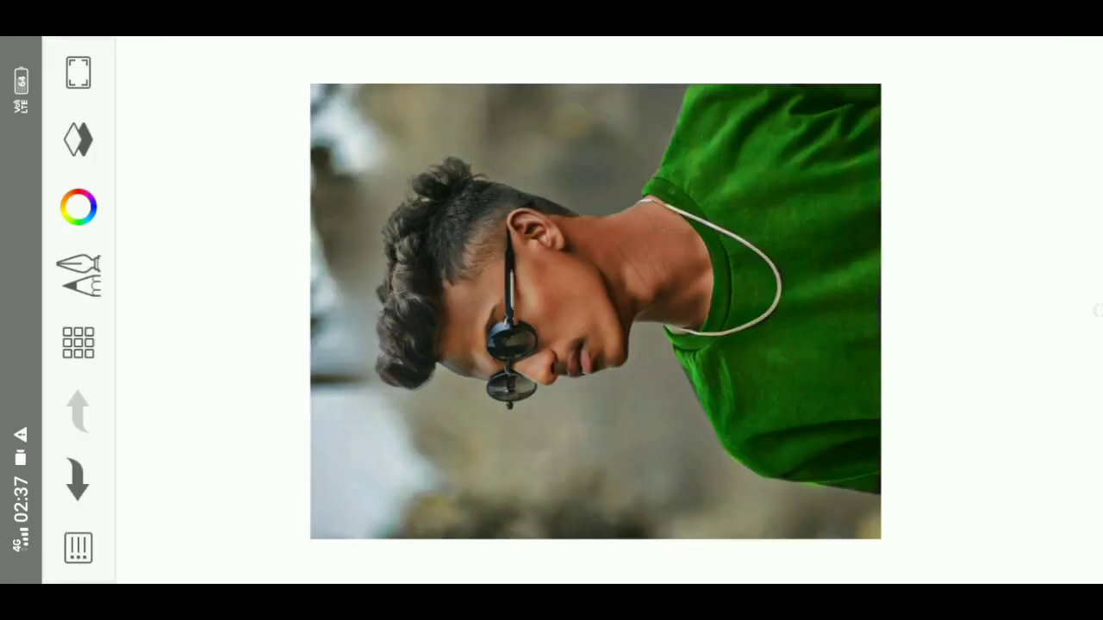
Merge all layers into a single layer
left_click(78, 140)
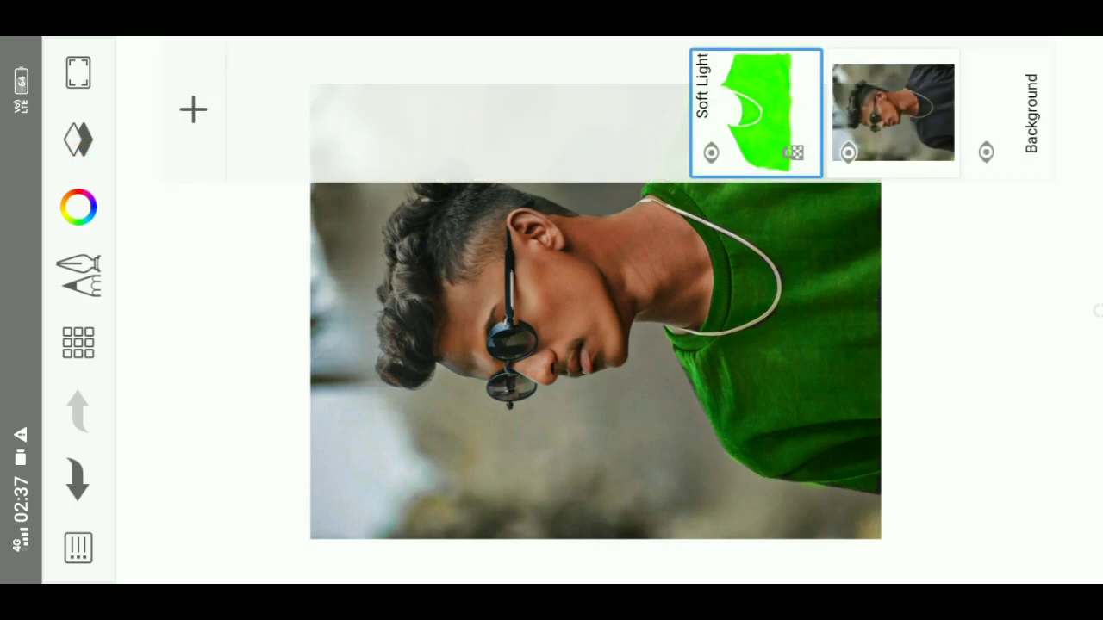
left_click(757, 92)
left_click(344, 252)
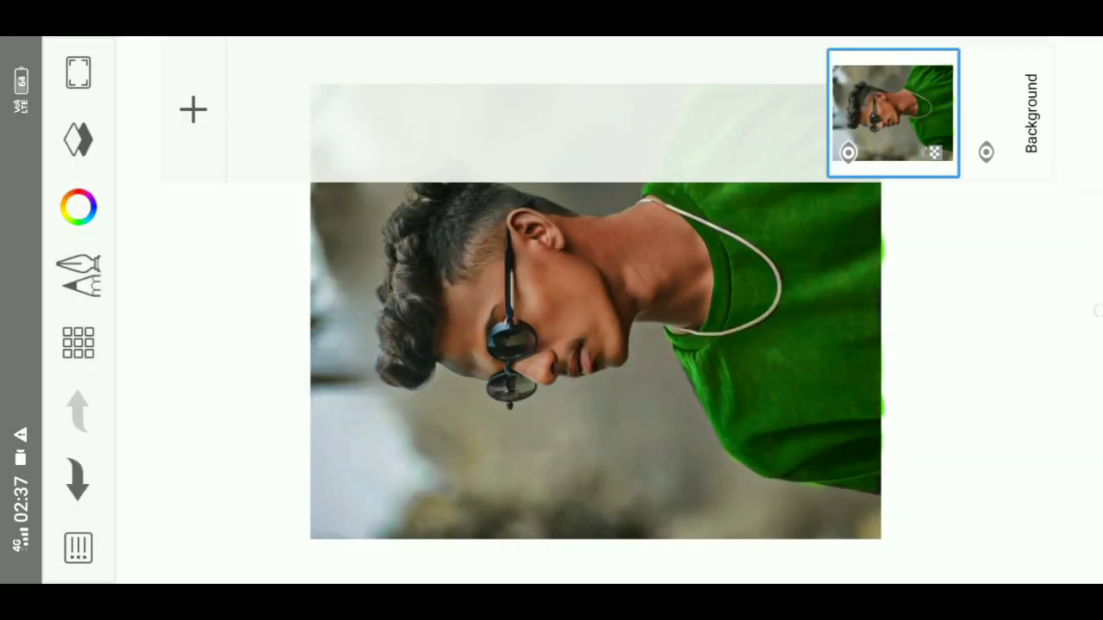
Select the Smudge Round Bristle Brush at size 31.5, 7% flow and 30% strength
left_click(77, 276)
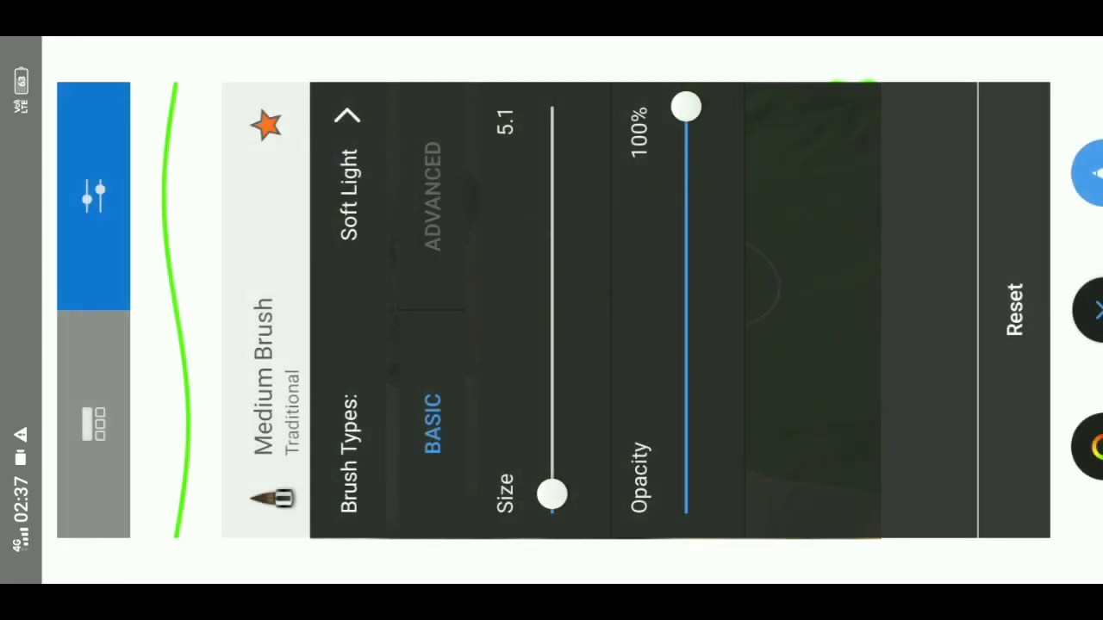
left_click(94, 422)
scroll(604, 310, "right", 5)
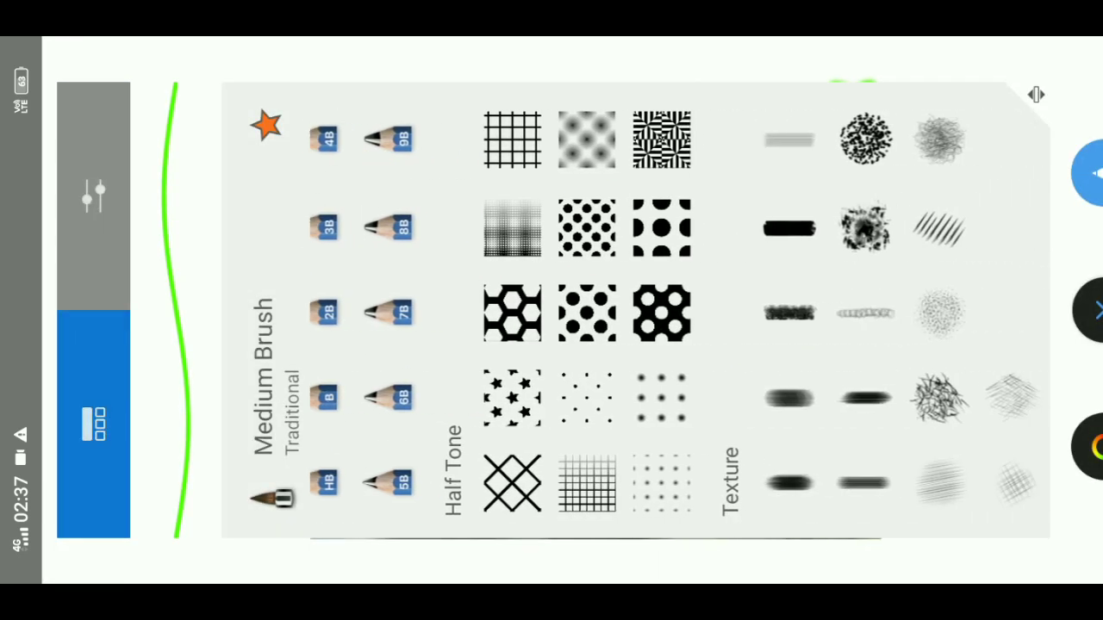
scroll(604, 310, "right", 10)
left_click(433, 399)
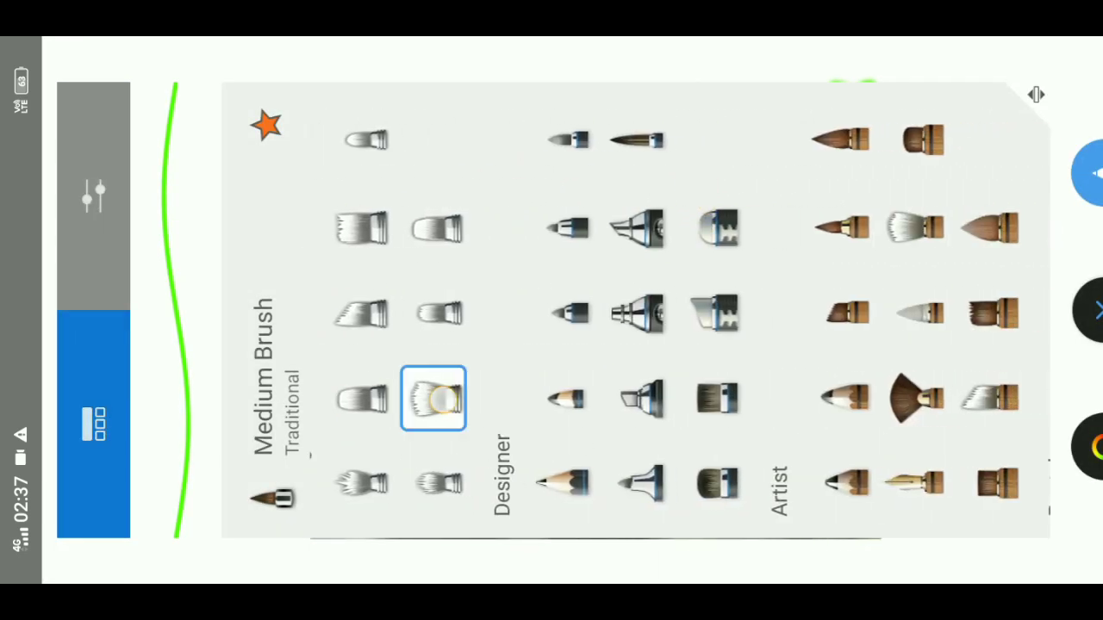
left_click(97, 185)
mouse_move(551, 458)
left_mouse_down()
mouse_move(552, 411)
mouse_move(585, 298)
mouse_move(586, 379)
left_mouse_up()
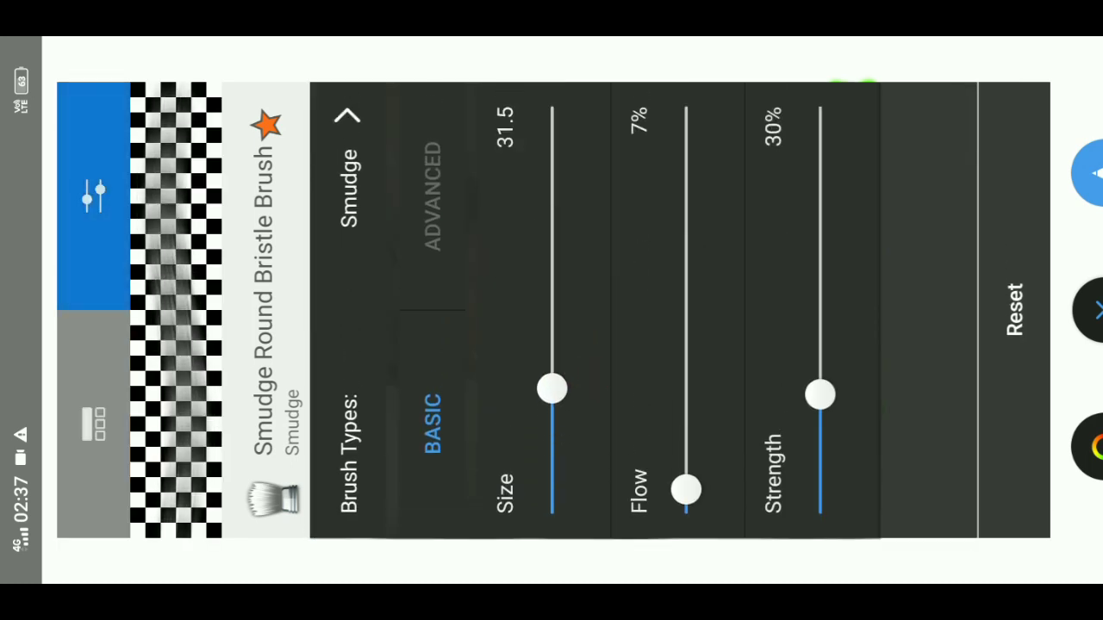
key("Escape")
Zoom into the face, set the smudge size to about 26, and smooth the cheek skin
scroll(694, 330, "up", 2)
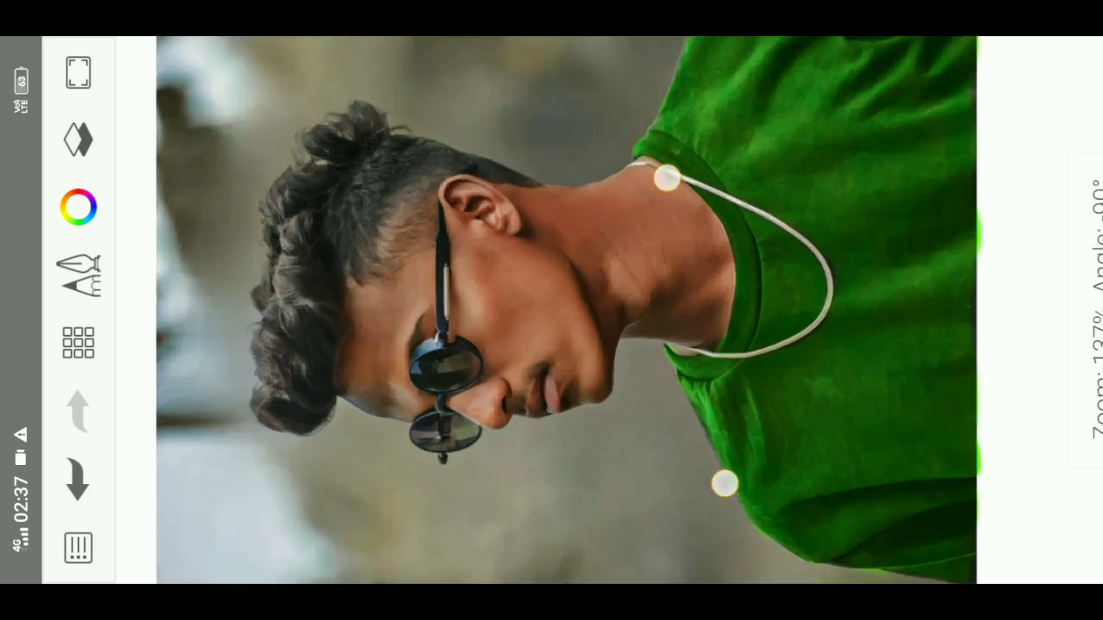
scroll(700, 338, "up", 2)
scroll(739, 328, "up", 2)
scroll(636, 360, "up", 1)
scroll(636, 360, "up", 1)
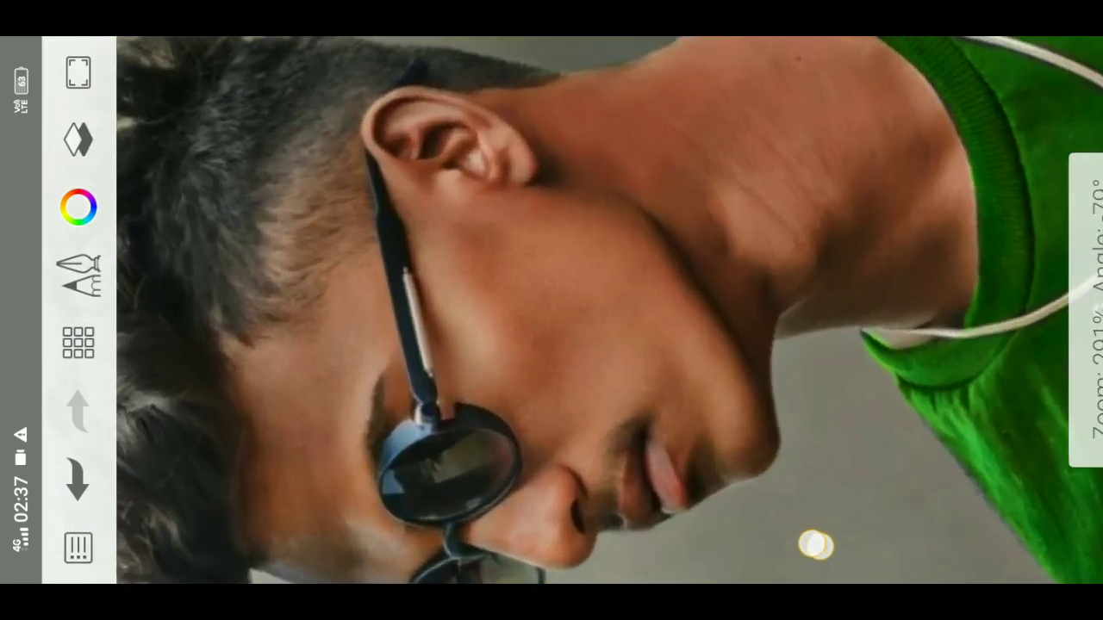
scroll(681, 345, "up", 1)
scroll(692, 339, "up", 3)
scroll(702, 334, "up", 2)
scroll(660, 126, "up", 1)
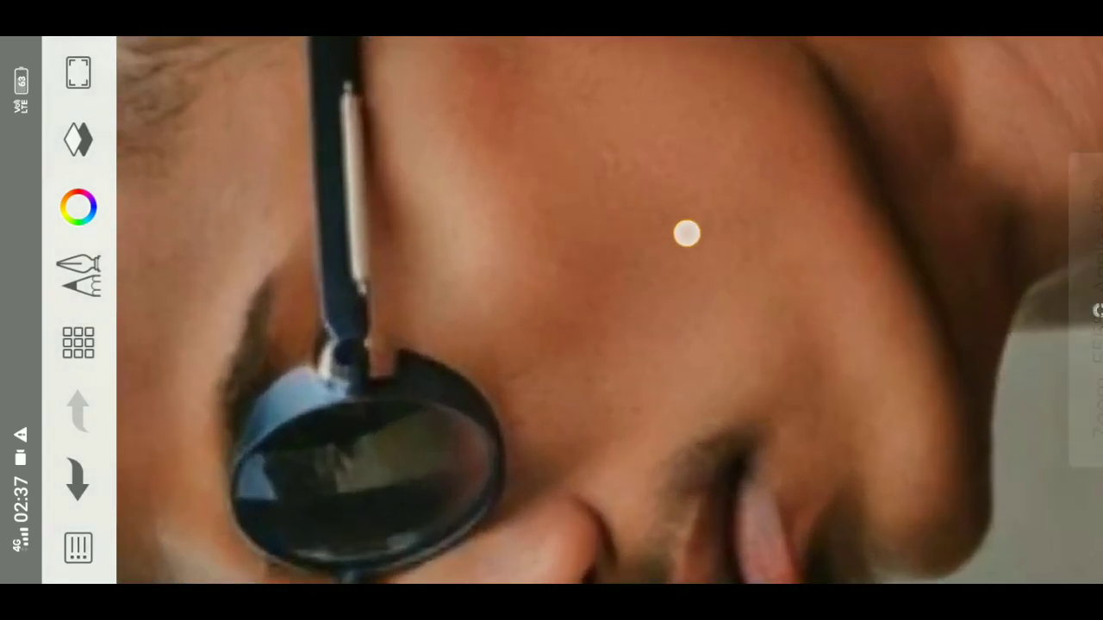
left_click(1080, 291)
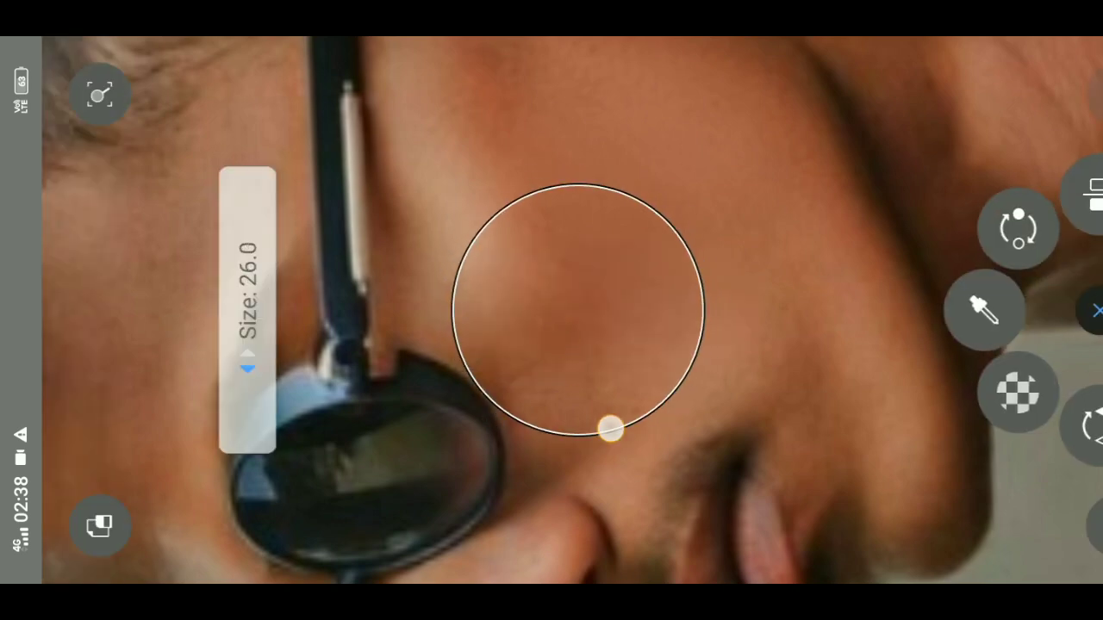
left_click_drag(608, 426, 790, 502)
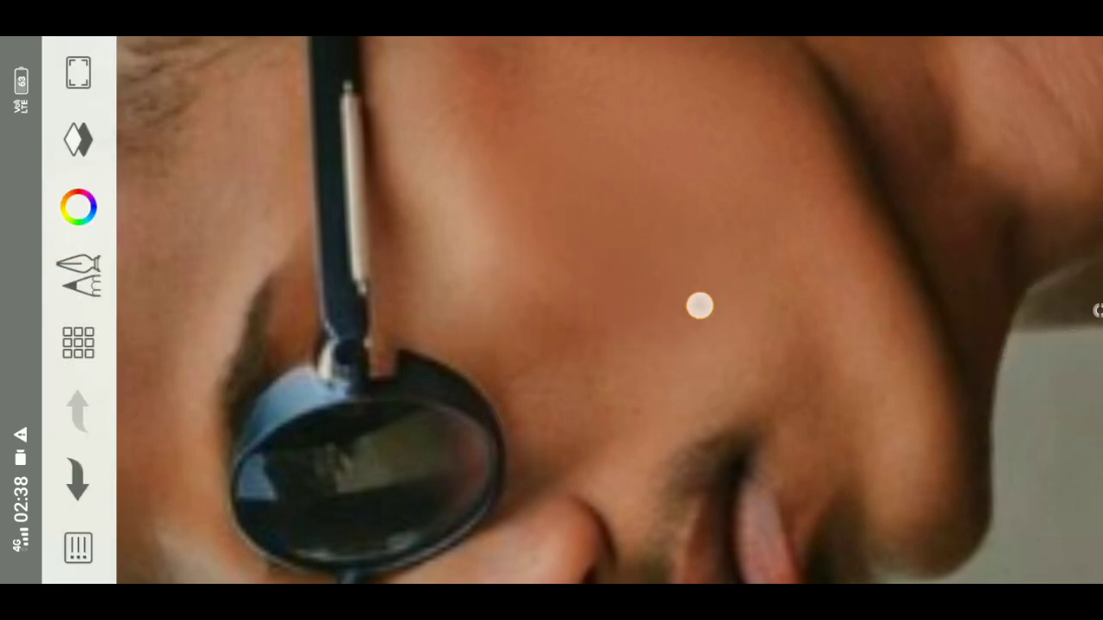
mouse_move(699, 306)
left_mouse_down()
mouse_move(643, 303)
mouse_move(771, 344)
mouse_move(838, 417)
left_mouse_up()
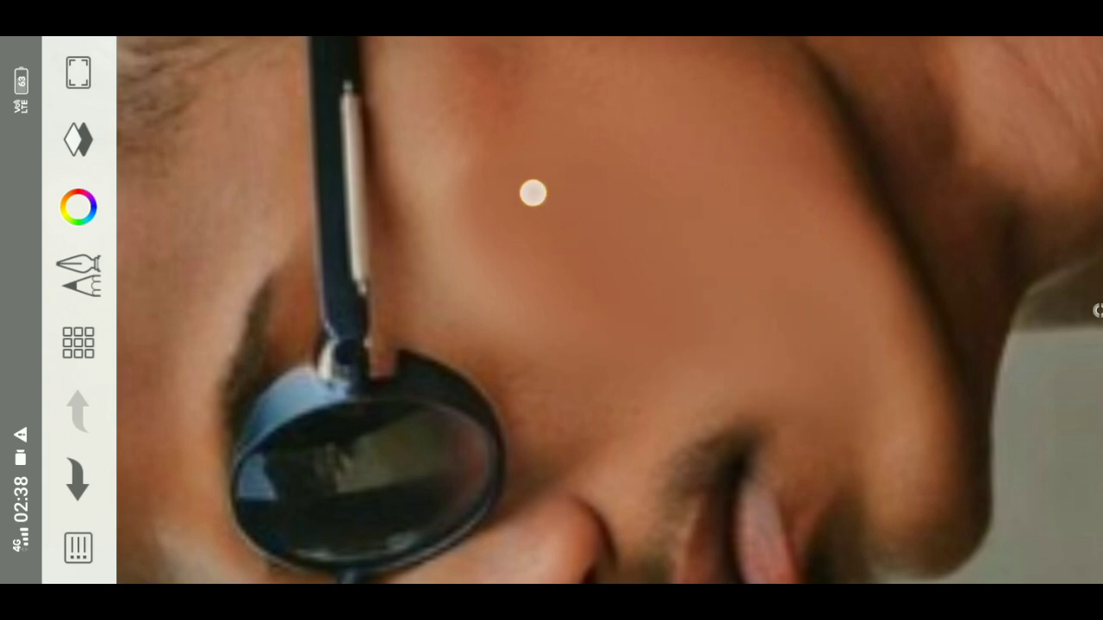
mouse_move(544, 291)
left_mouse_down()
mouse_move(539, 387)
mouse_move(542, 378)
left_mouse_up()
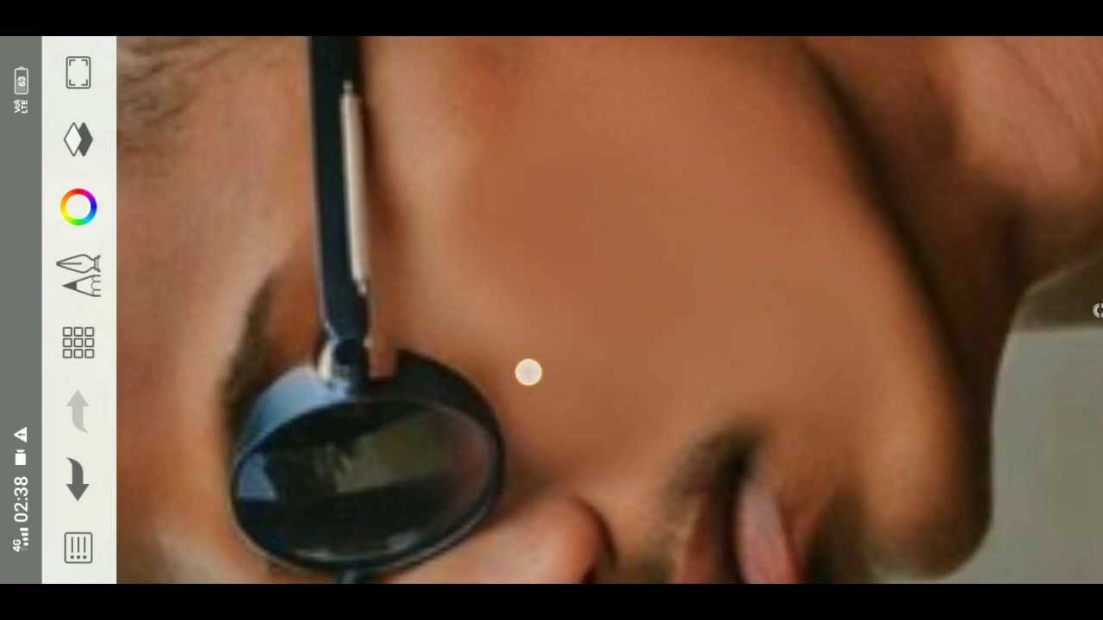
left_click_drag(529, 372, 510, 380)
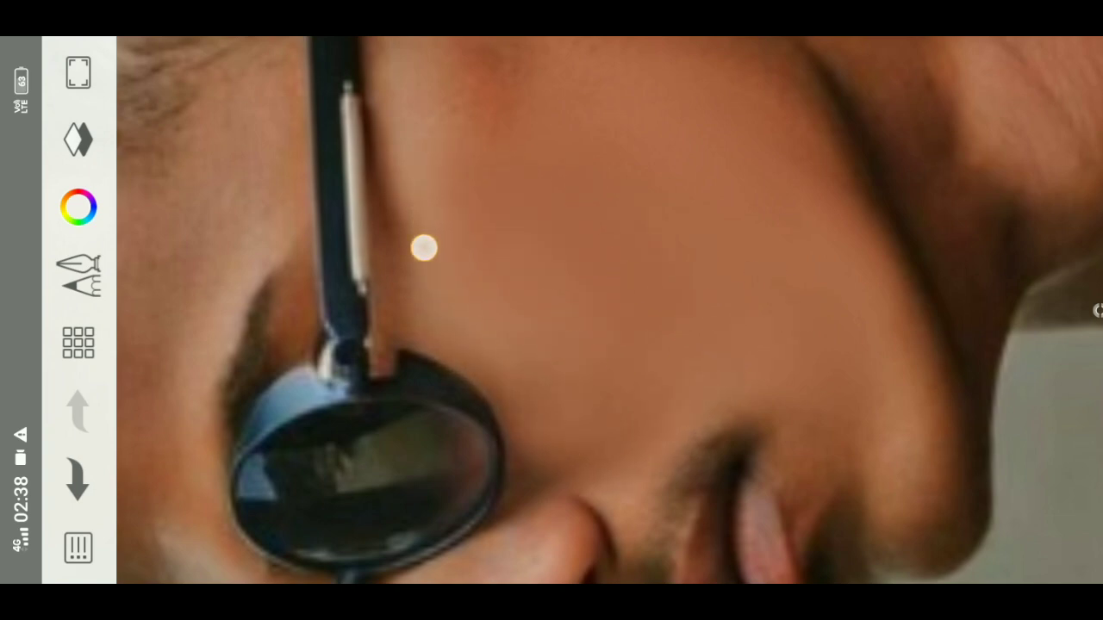
Smooth the upper cheek and the skin beside the ear, then zoom out to the whole head
mouse_move(424, 248)
left_mouse_down()
mouse_move(413, 284)
mouse_move(520, 209)
mouse_move(561, 197)
mouse_move(559, 186)
mouse_move(446, 174)
left_mouse_up()
left_click_drag(424, 320, 408, 272)
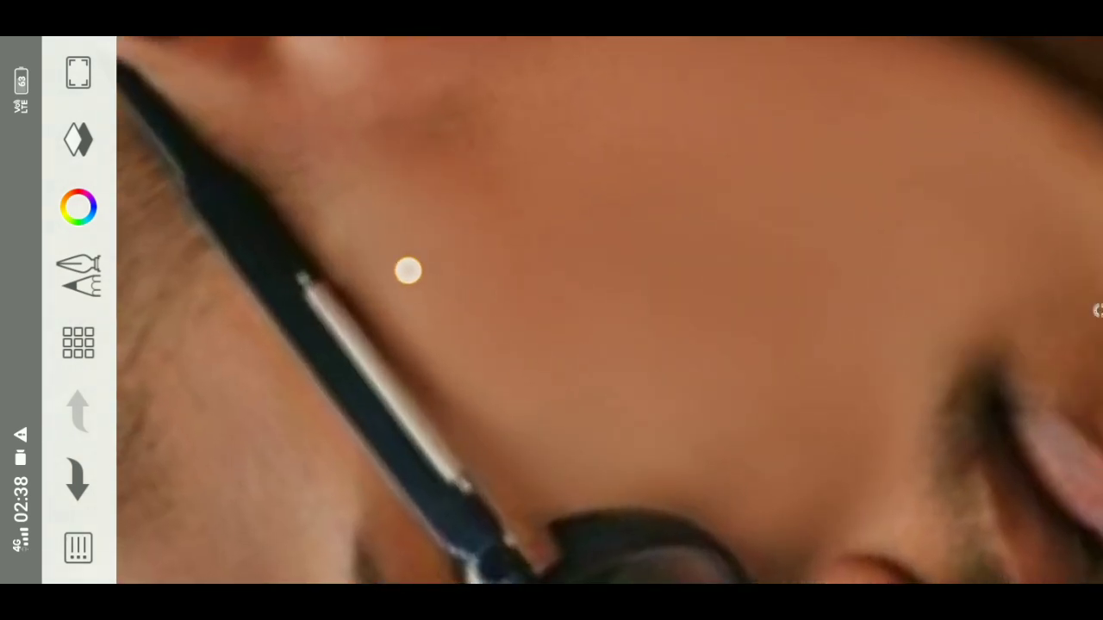
mouse_move(472, 150)
left_mouse_down()
mouse_move(617, 246)
mouse_move(635, 187)
mouse_move(704, 356)
mouse_move(549, 474)
left_mouse_up()
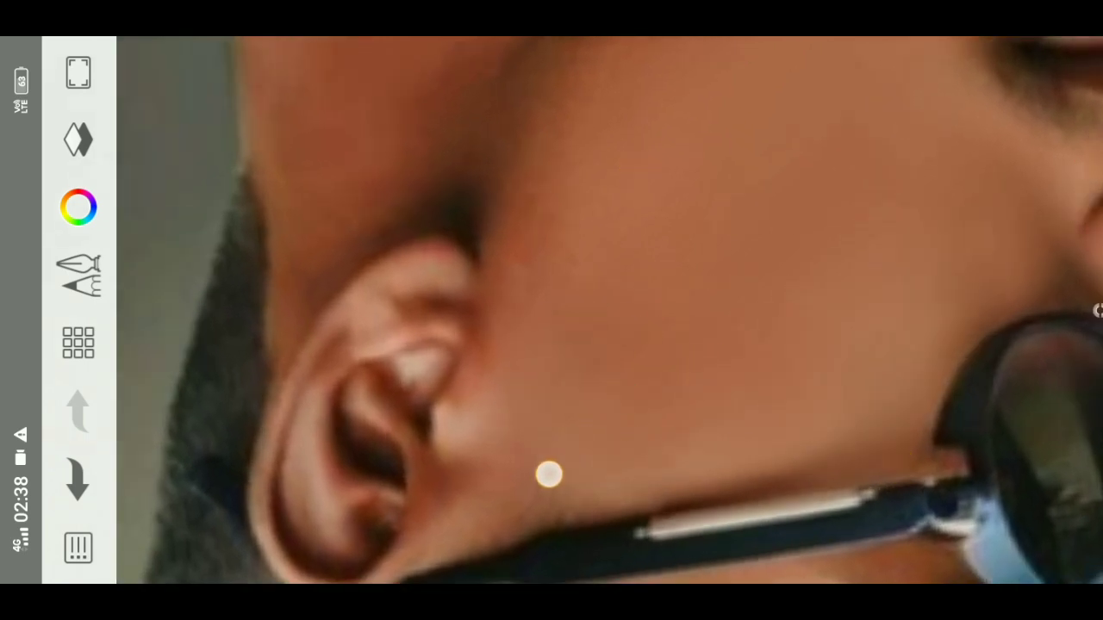
left_click_drag(489, 368, 541, 299)
mouse_move(647, 183)
left_mouse_down()
mouse_move(689, 266)
mouse_move(709, 226)
mouse_move(724, 259)
left_mouse_up()
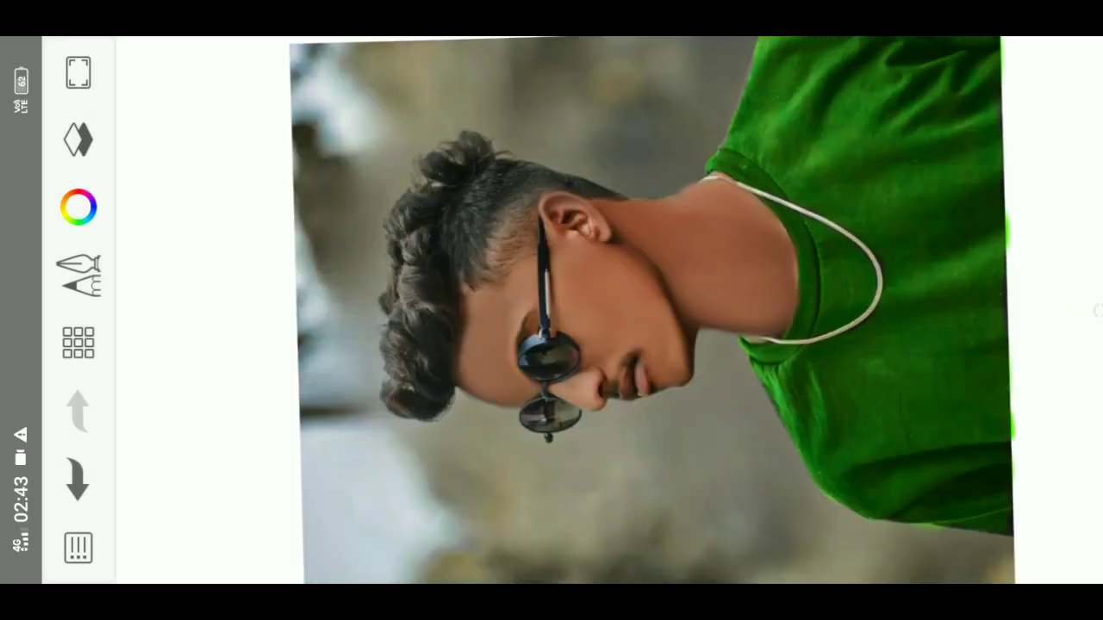
Add a new empty layer above the photo with Soft Light blending
left_click(78, 138)
left_click(194, 109)
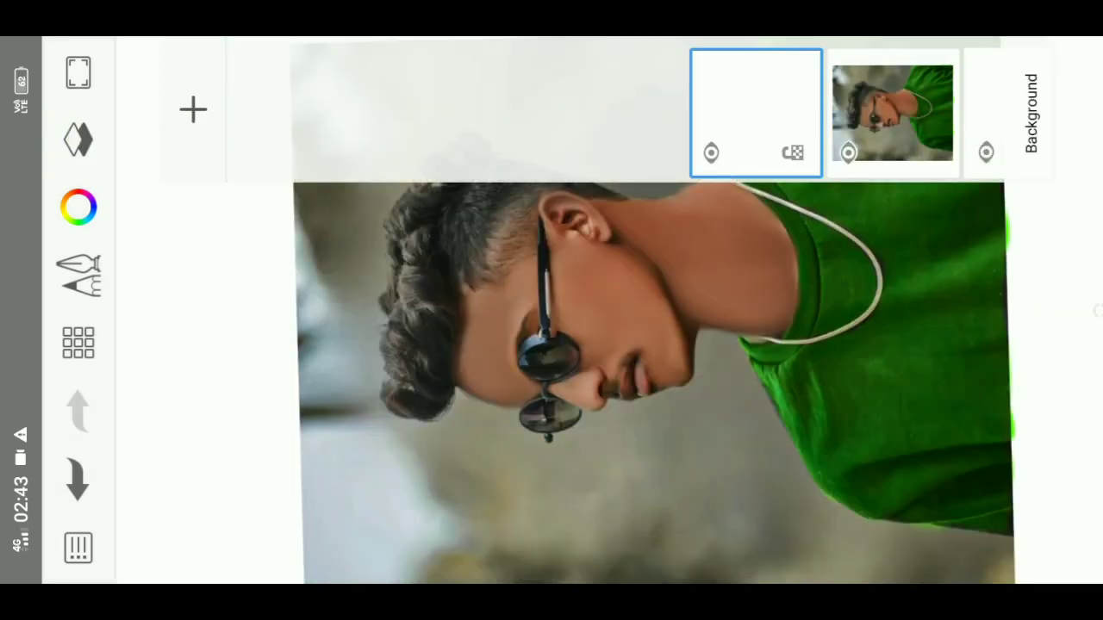
left_click(755, 112)
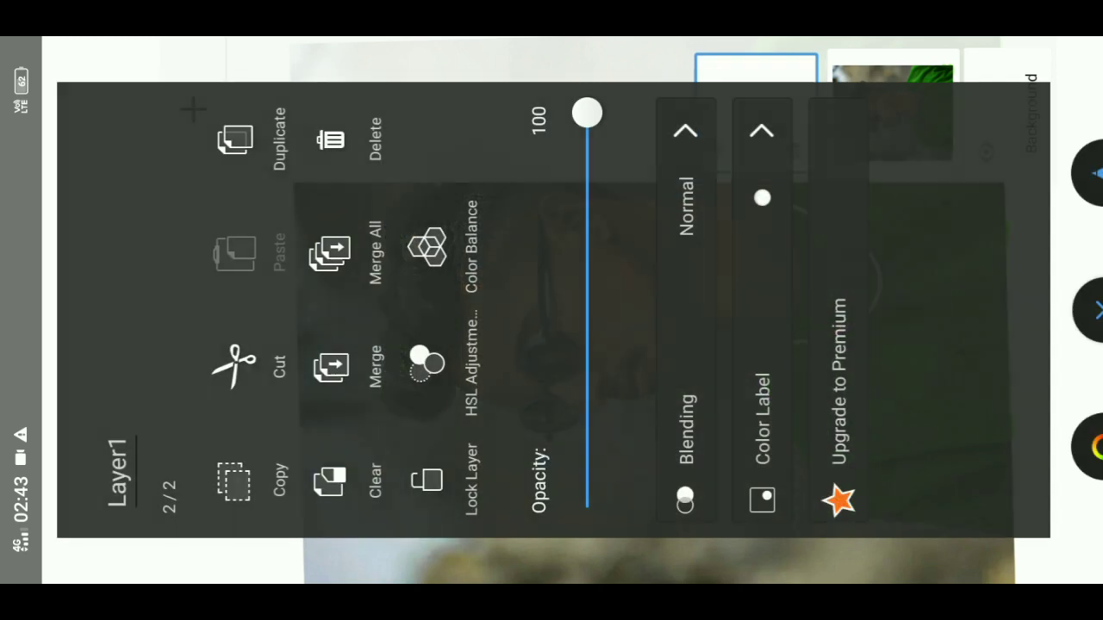
left_click(687, 142)
left_click_drag(661, 481, 379, 481)
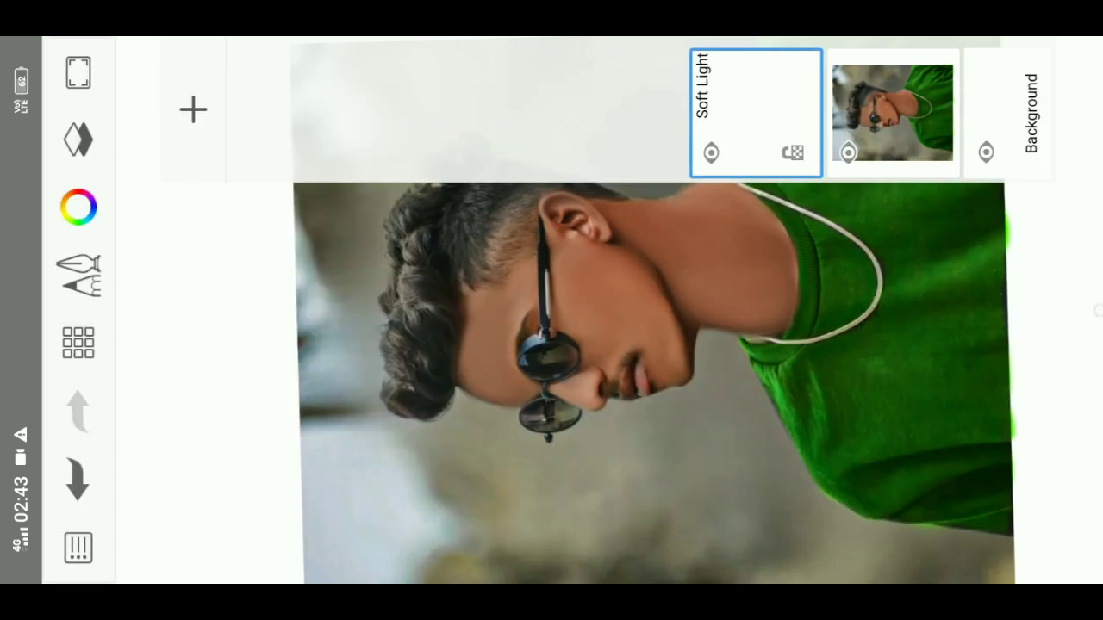
Set the paint colour to pure white FFFFFF
left_click(77, 206)
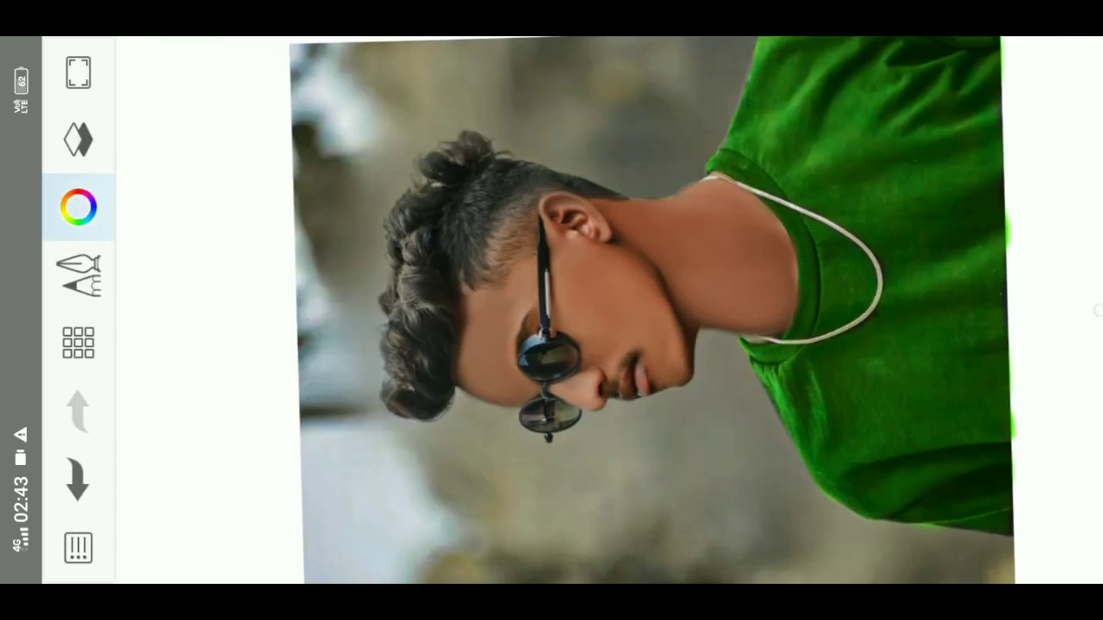
left_click_drag(499, 200, 372, 282)
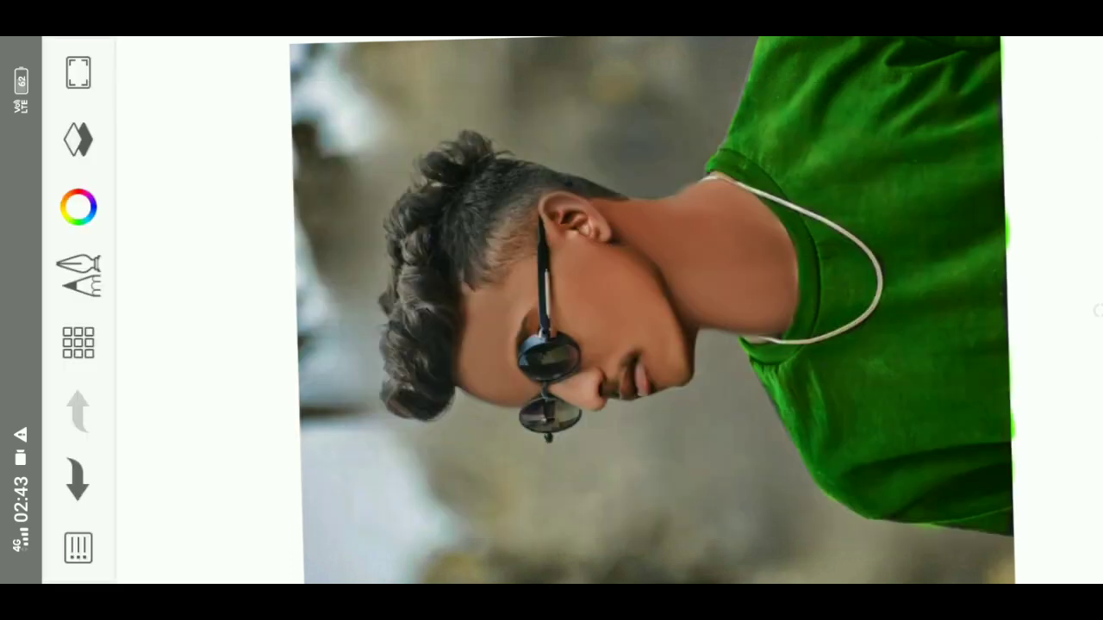
left_click(61, 279)
Enlarge the brush to about 32.8 and paint white over the face
left_click_drag(551, 494, 577, 362)
key("Escape")
scroll(720, 327, "up", 2)
scroll(732, 336, "up", 2)
scroll(741, 345, "up", 2)
scroll(737, 344, "up", 2)
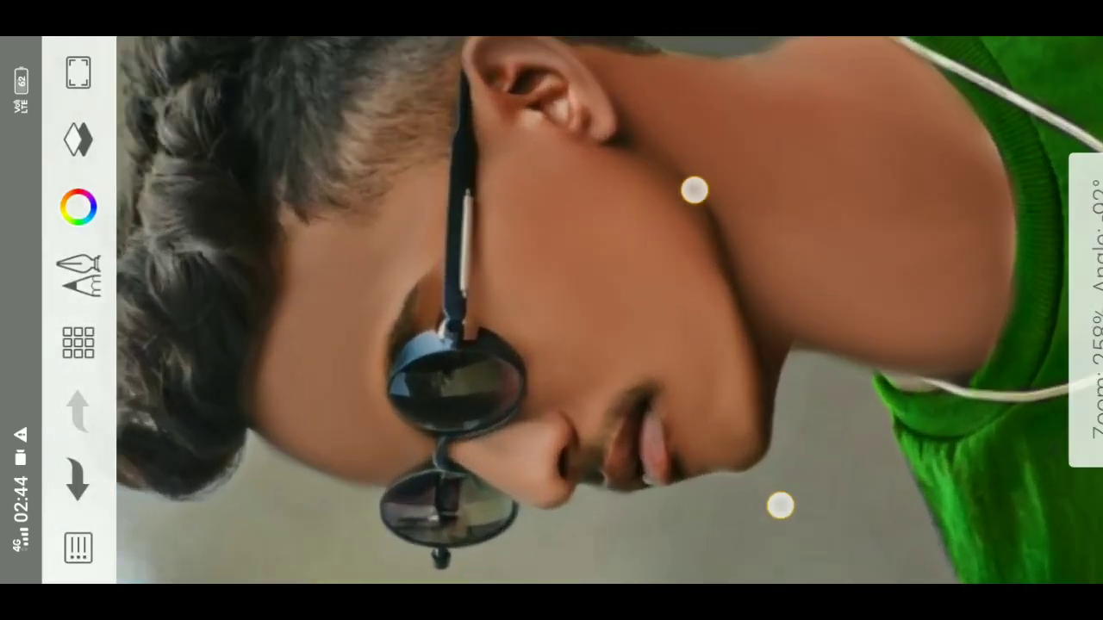
mouse_move(689, 259)
left_mouse_down()
mouse_move(522, 187)
mouse_move(493, 283)
mouse_move(608, 347)
mouse_move(633, 295)
mouse_move(565, 208)
left_mouse_up()
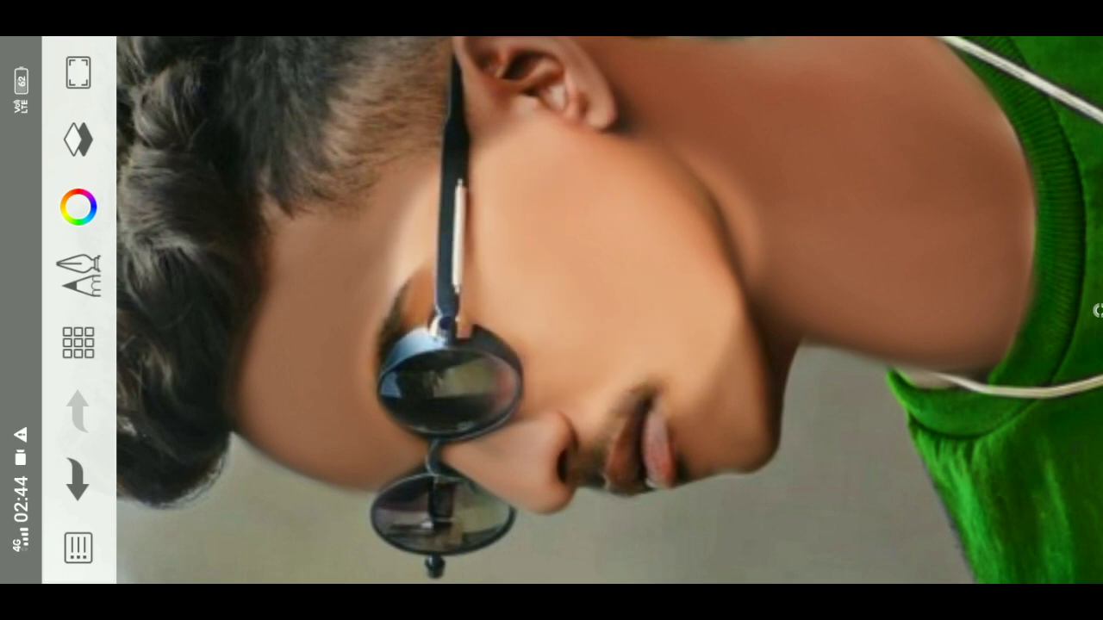
At brush size 28.8, lighten the cheeks around the glasses and the neck and jaw
left_click_drag(574, 315, 605, 389)
mouse_move(405, 371)
left_mouse_down()
mouse_move(333, 312)
mouse_move(406, 428)
mouse_move(594, 371)
mouse_move(554, 345)
mouse_move(623, 421)
mouse_move(706, 370)
mouse_move(642, 391)
mouse_move(626, 374)
mouse_move(733, 382)
mouse_move(666, 182)
mouse_move(842, 554)
left_mouse_up()
scroll(603, 345, "up", 3)
scroll(603, 310, "down", 3)
mouse_move(646, 165)
left_mouse_down()
mouse_move(845, 238)
mouse_move(722, 160)
mouse_move(724, 239)
mouse_move(940, 253)
mouse_move(748, 169)
left_mouse_up()
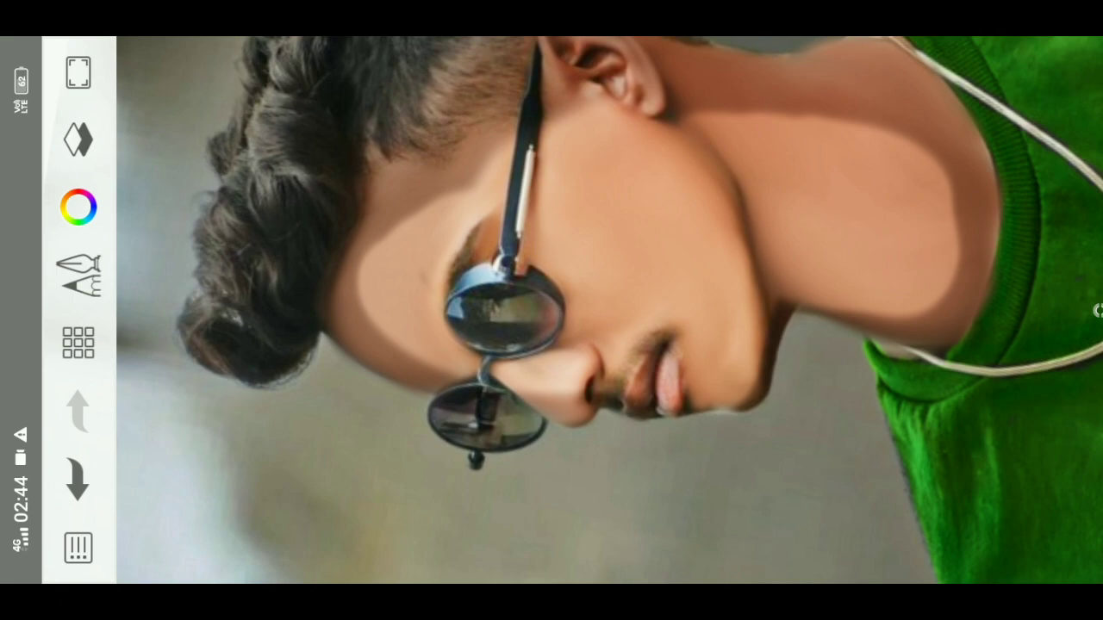
left_click(79, 138)
left_click(756, 112)
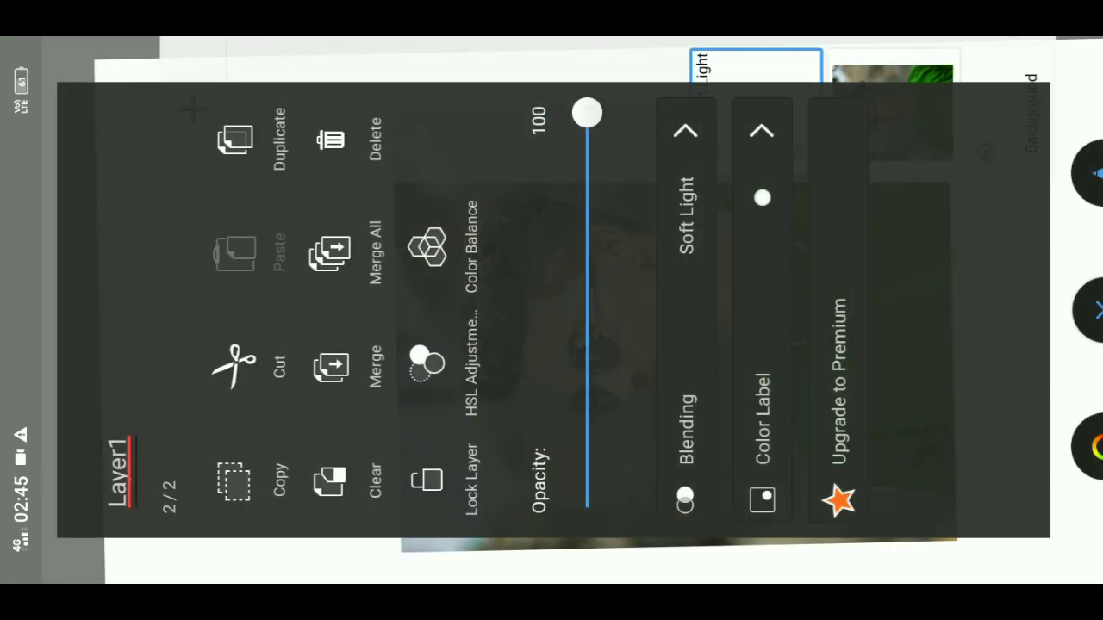
Lower the Soft Light layer's opacity and merge all layers into one
mouse_move(593, 138)
left_mouse_down()
mouse_move(628, 287)
mouse_move(660, 327)
mouse_move(689, 167)
mouse_move(725, 298)
mouse_move(758, 313)
mouse_move(783, 107)
left_mouse_up()
left_click(756, 112)
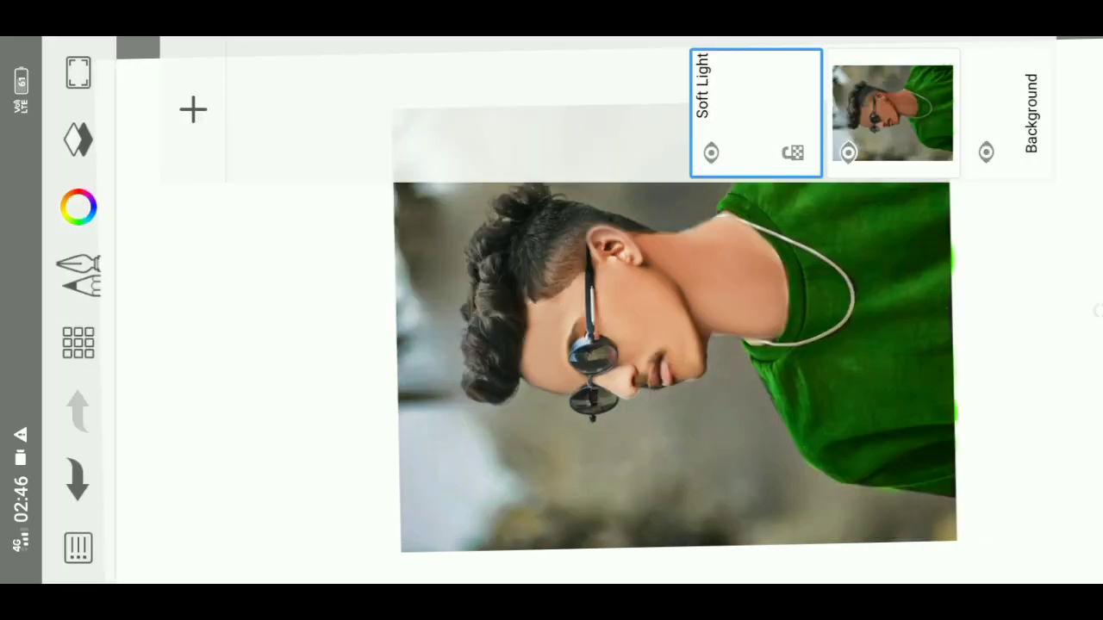
left_click(756, 112)
left_click(346, 253)
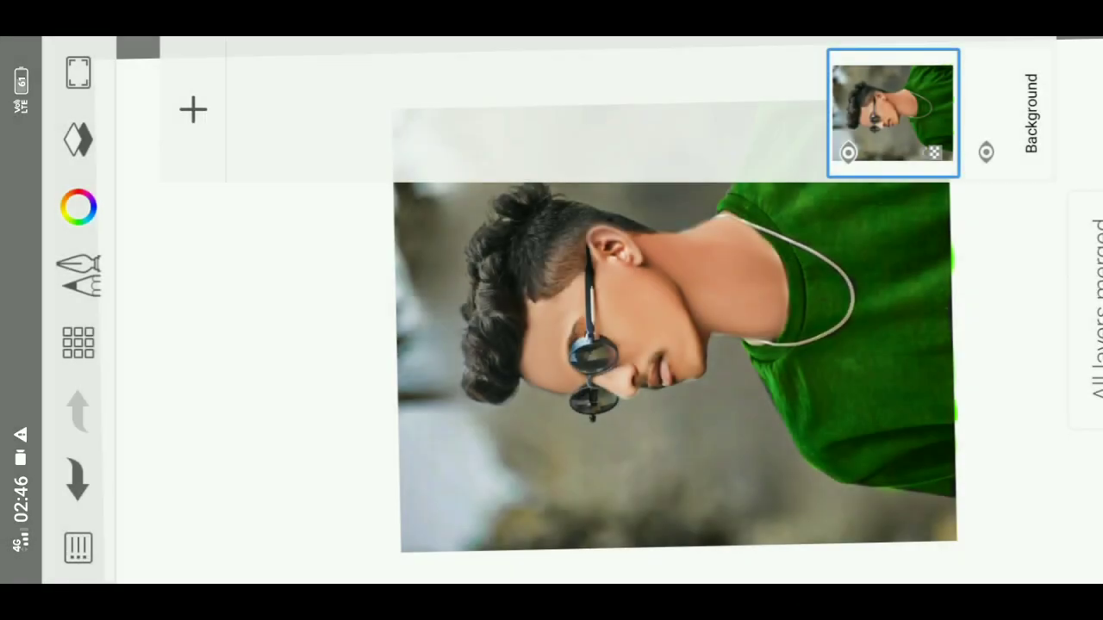
left_click(78, 138)
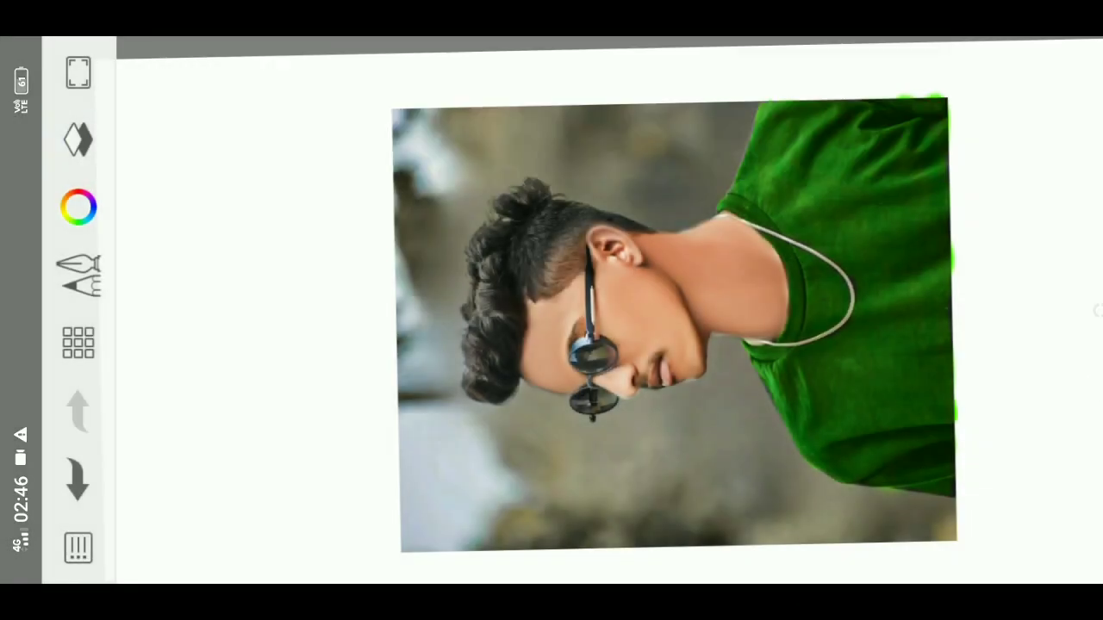
Add a new blank layer above the photo with Darken blending
left_click(77, 138)
left_click(193, 108)
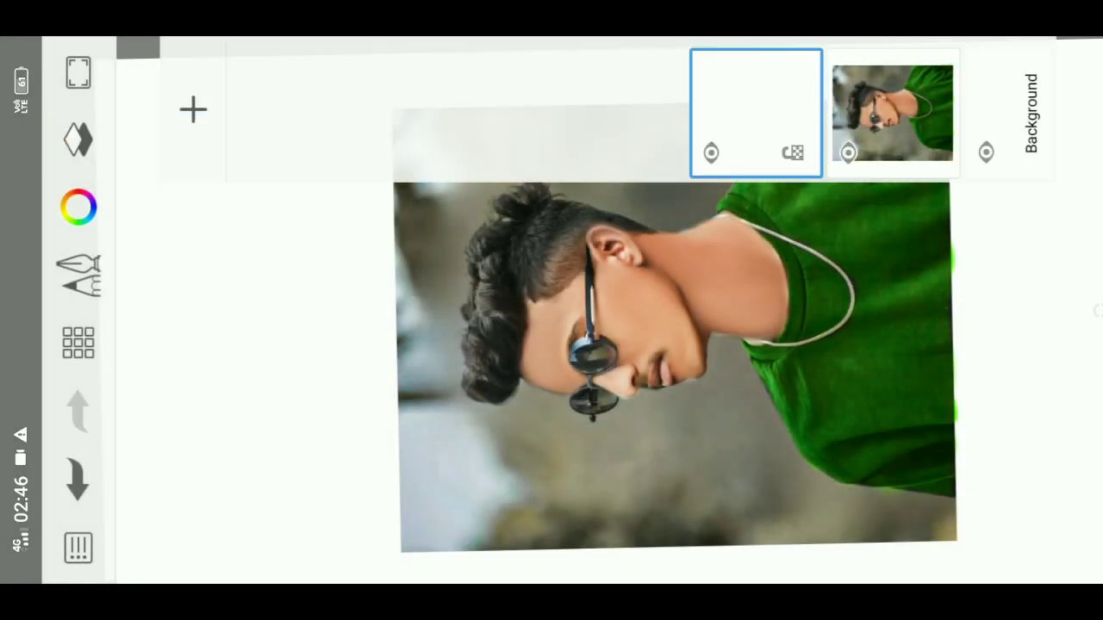
left_click(755, 112)
left_click(685, 129)
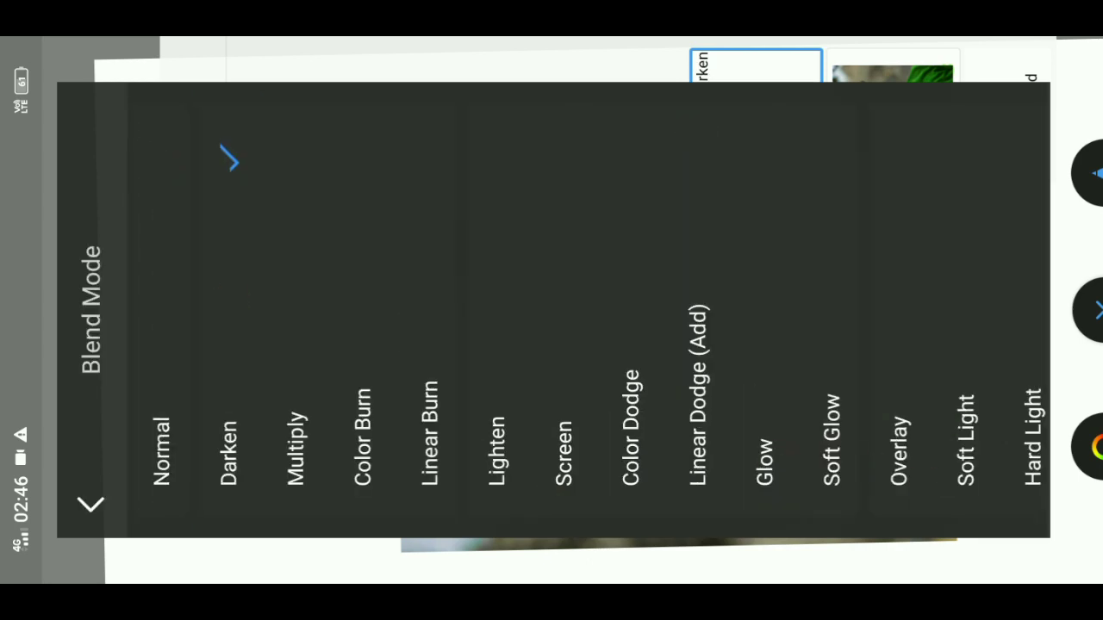
left_click(90, 504)
Choose a bright red as the paint colour
left_click(78, 204)
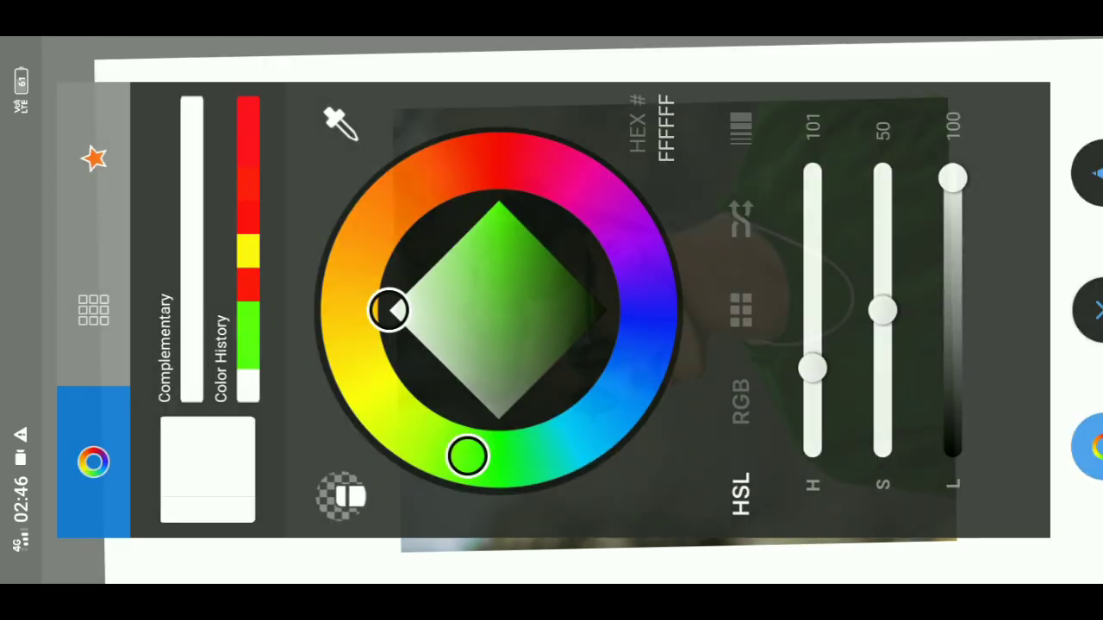
left_click(248, 121)
left_click_drag(506, 105, 514, 104)
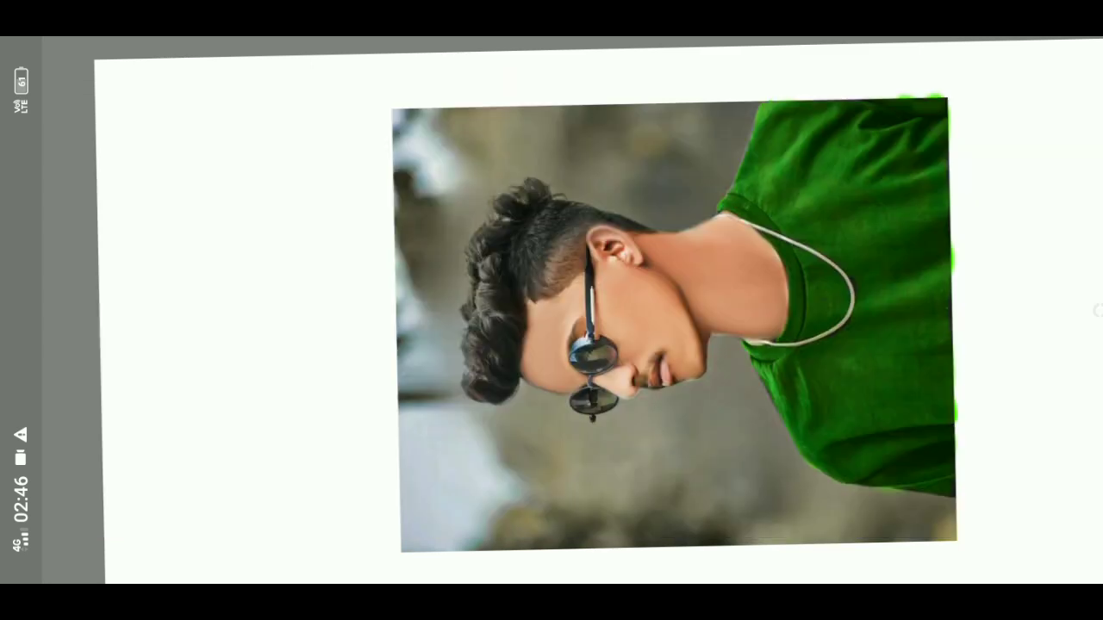
left_click(67, 295)
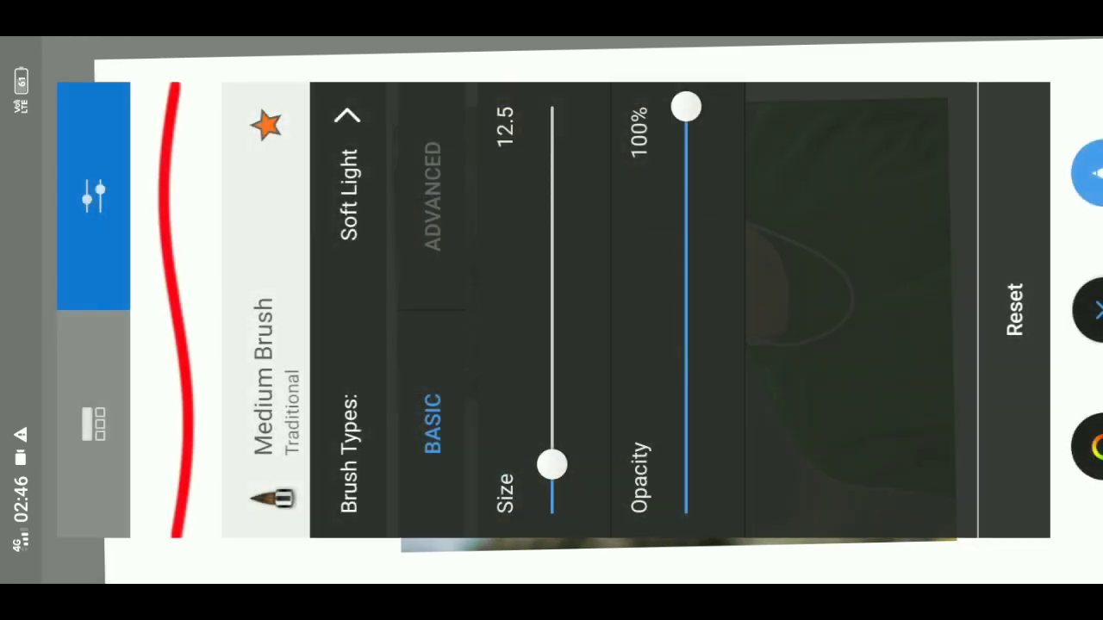
Zoom the canvas in on the man's mouth
scroll(750, 362, "up", 3)
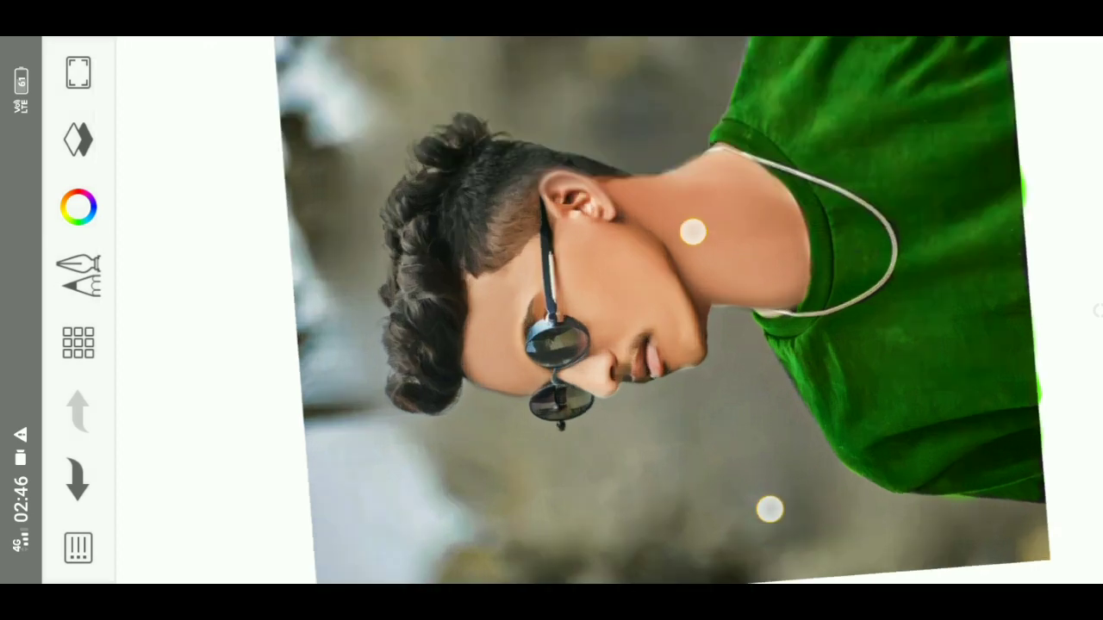
scroll(750, 353, "up", 3)
scroll(724, 359, "up", 2)
scroll(706, 370, "up", 1)
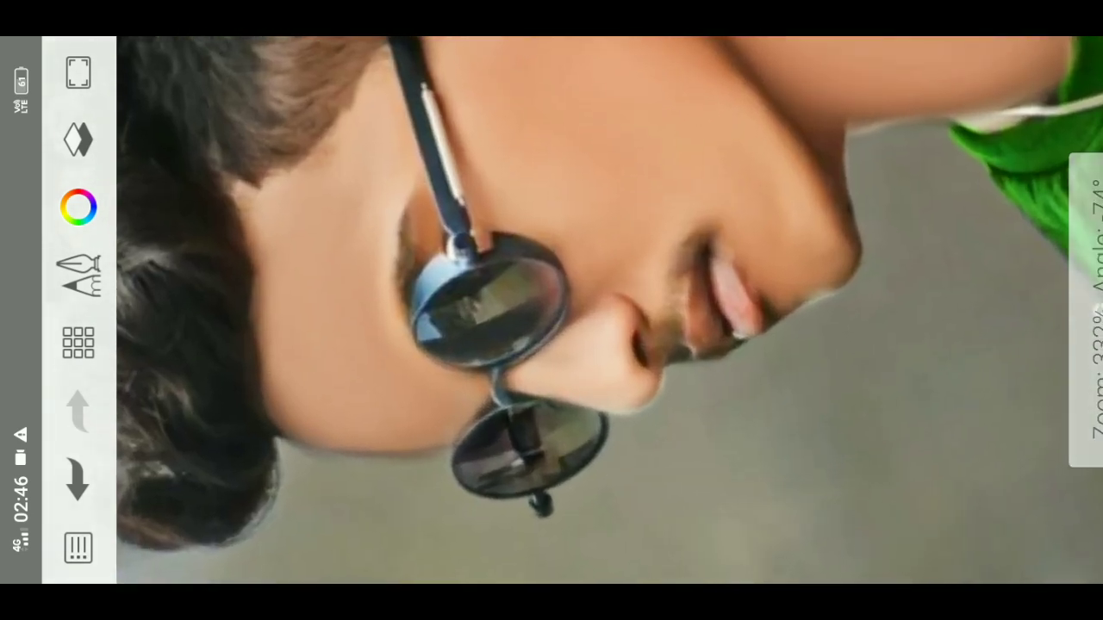
scroll(687, 379, "up", 3)
scroll(608, 367, "up", 1)
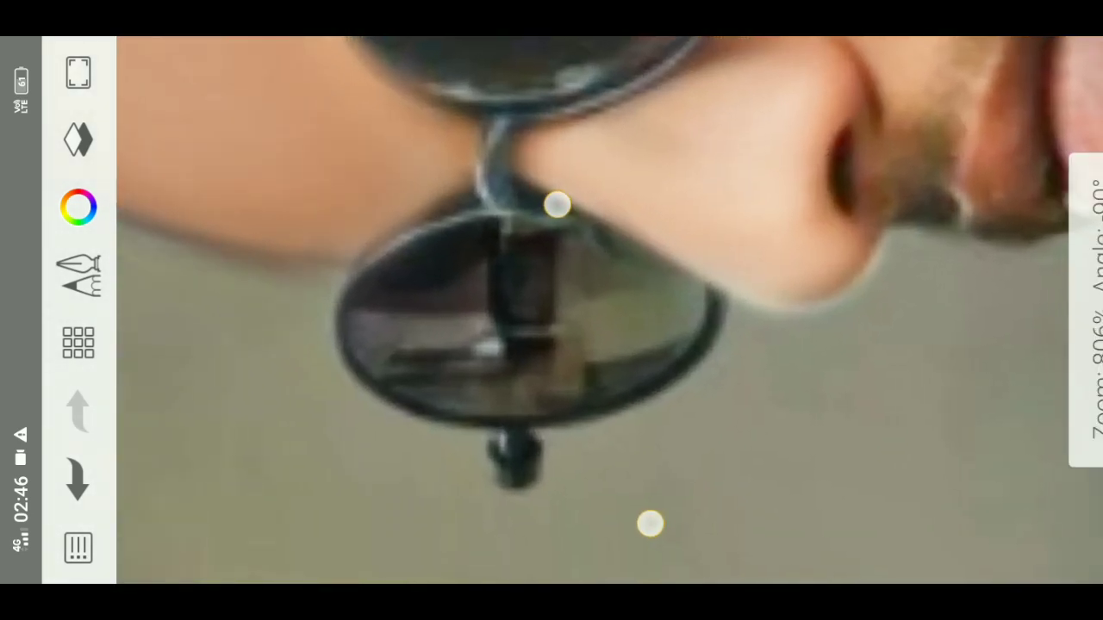
scroll(591, 378, "up", 1)
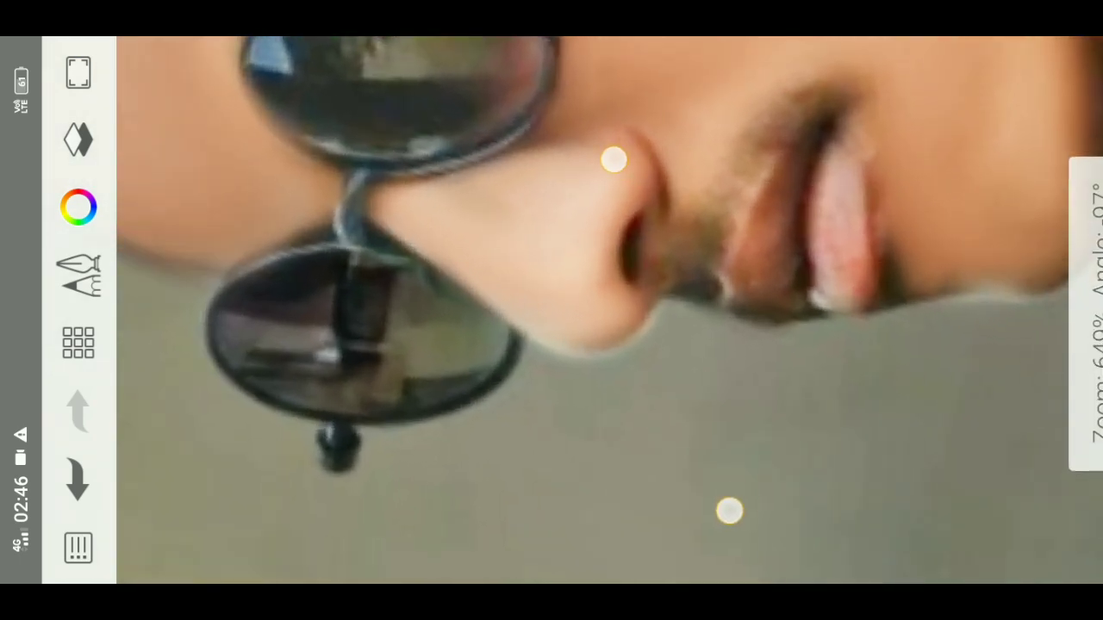
left_click_drag(670, 333, 745, 301)
scroll(732, 284, "up", 2)
scroll(828, 451, "up", 5)
Shrink the brush to size 7.4 and paint the lower lip red
left_click_drag(603, 129, 680, 189)
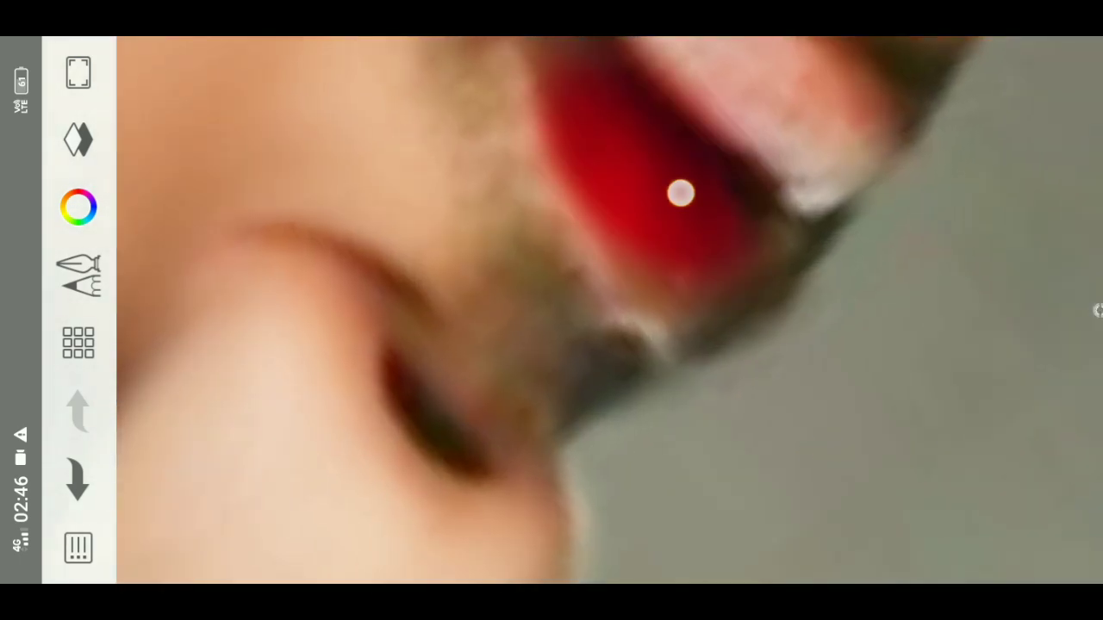
left_click(1095, 306)
mouse_move(1083, 313)
left_mouse_down()
mouse_move(755, 473)
mouse_move(758, 494)
left_mouse_up()
left_click_drag(630, 177, 701, 287)
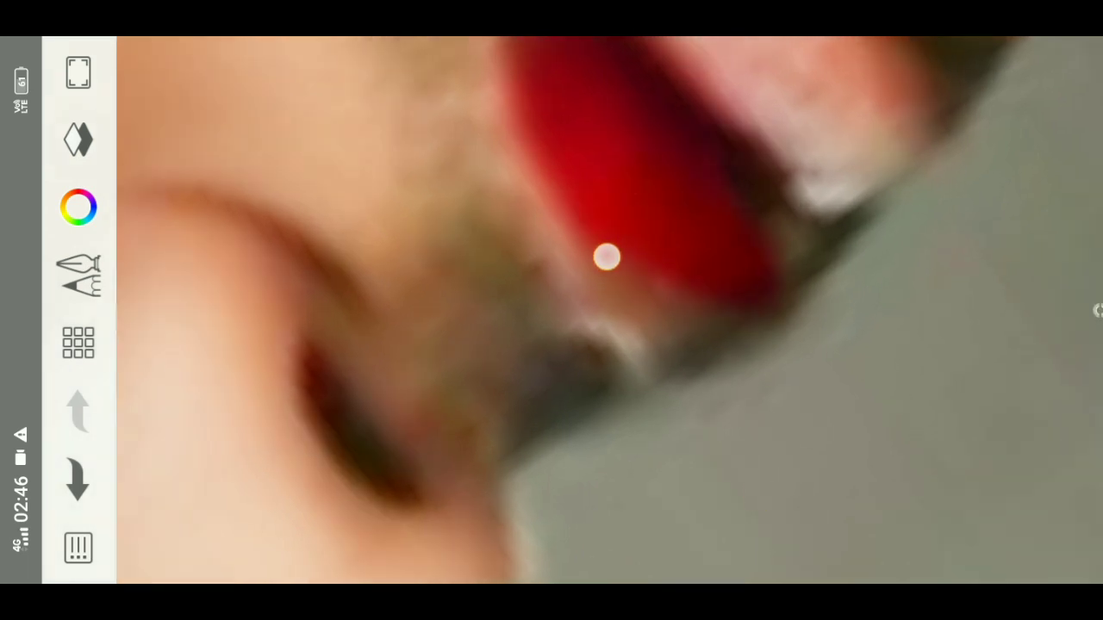
Fill the upper lip with red paint, then zoom back out
left_click_drag(727, 113, 682, 130)
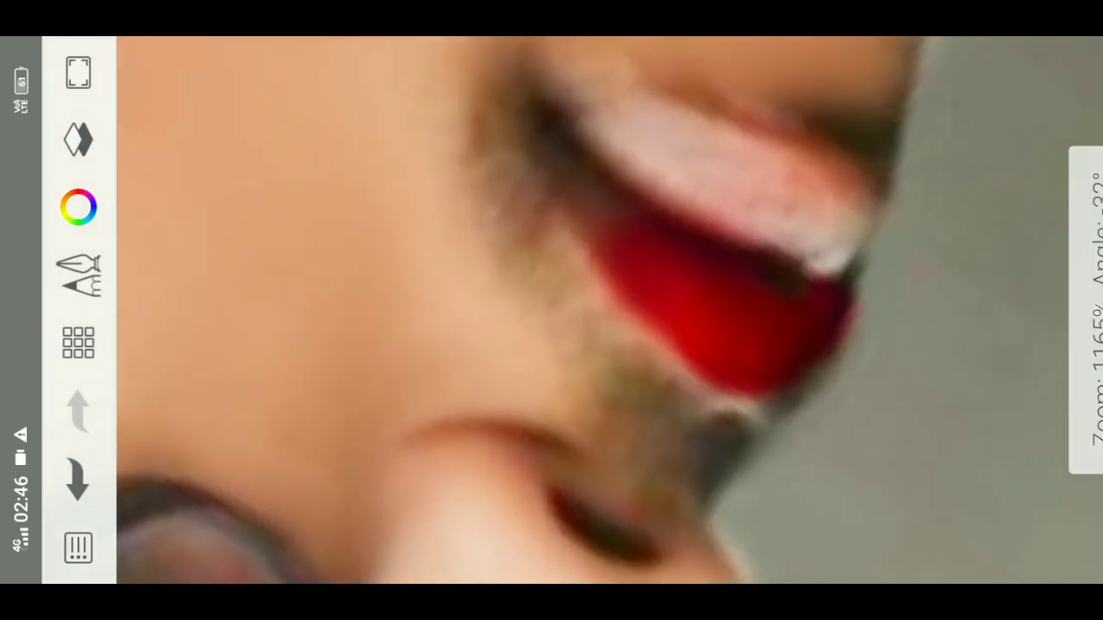
mouse_move(599, 219)
left_mouse_down()
mouse_move(577, 174)
mouse_move(801, 250)
left_mouse_up()
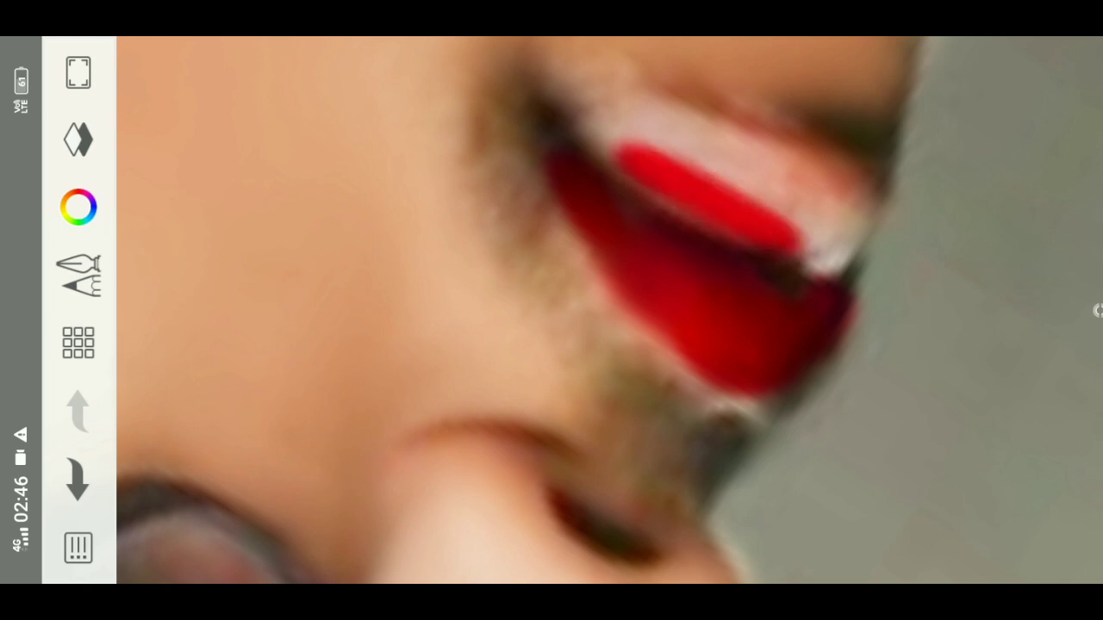
mouse_move(664, 156)
left_mouse_down()
mouse_move(788, 253)
mouse_move(756, 177)
mouse_move(573, 107)
mouse_move(792, 184)
mouse_move(629, 121)
left_mouse_up()
mouse_move(788, 172)
left_mouse_down()
mouse_move(854, 238)
mouse_move(726, 150)
mouse_move(704, 236)
mouse_move(748, 283)
mouse_move(788, 267)
mouse_move(581, 133)
mouse_move(598, 193)
mouse_move(631, 101)
mouse_move(660, 120)
left_mouse_up()
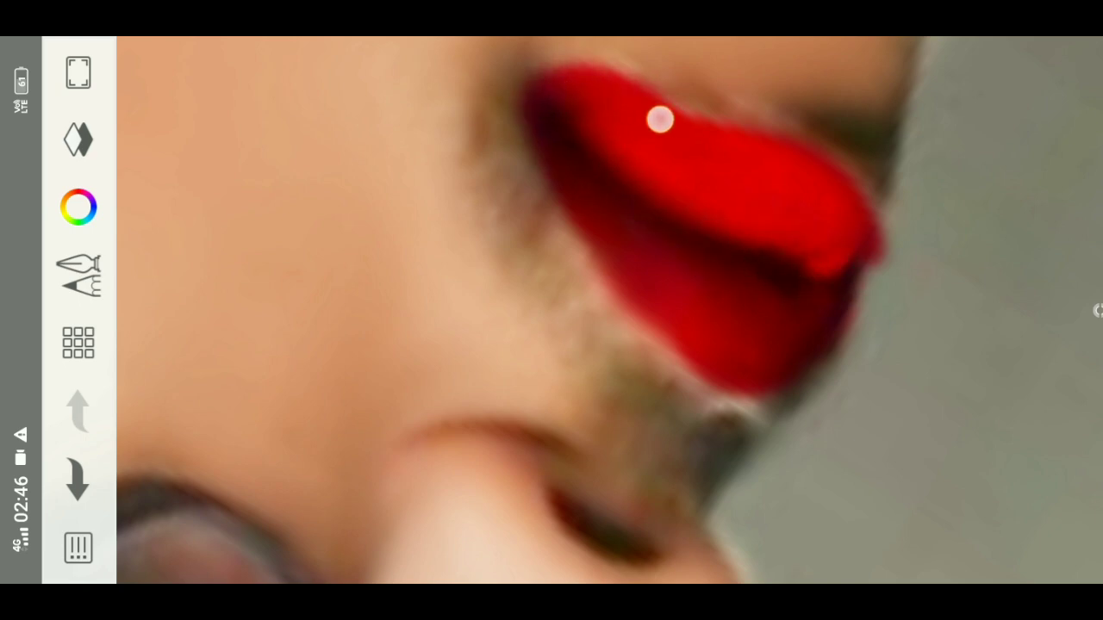
scroll(750, 327, "down", 2)
scroll(772, 332, "down", 3)
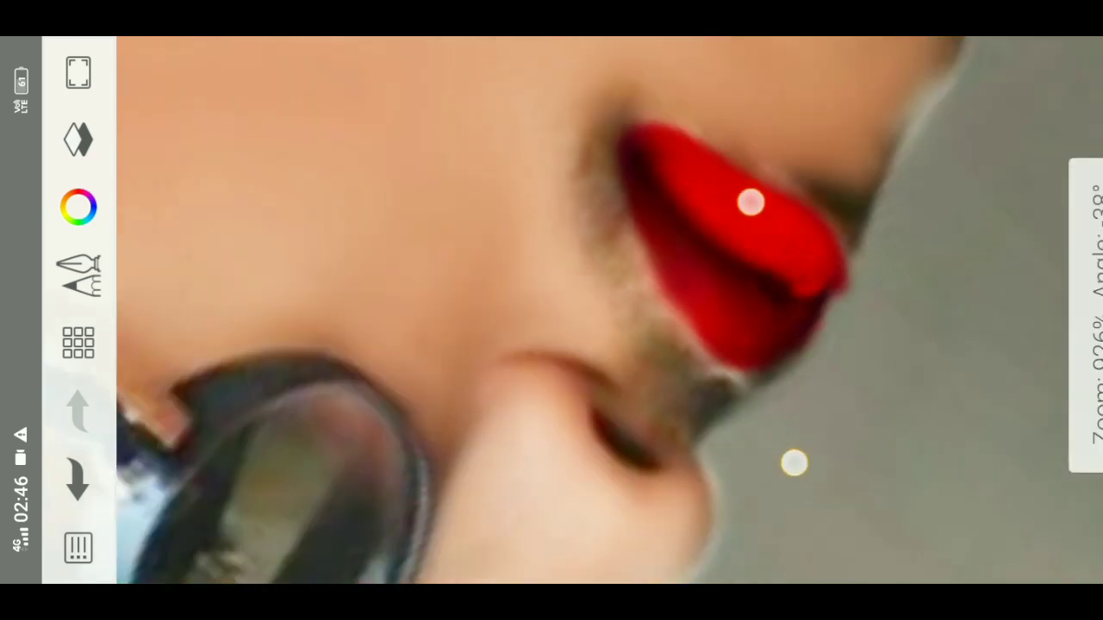
scroll(776, 336, "down", 3)
scroll(789, 349, "down", 3)
scroll(788, 349, "up", 3)
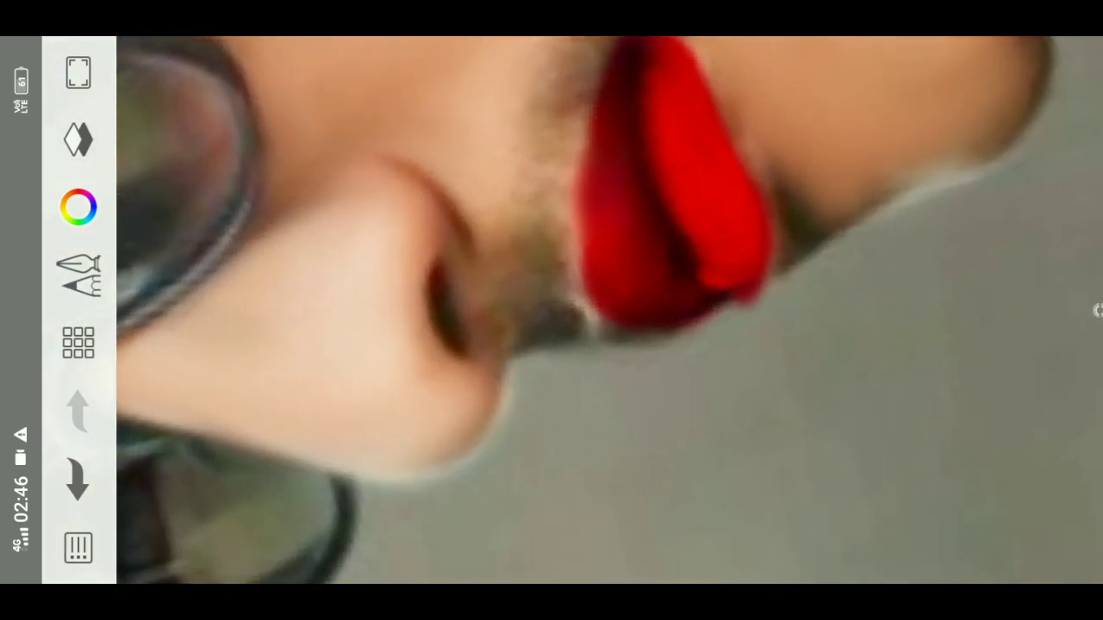
Lower the opacity of the red lip paint layer
left_click(78, 343)
left_click(756, 112)
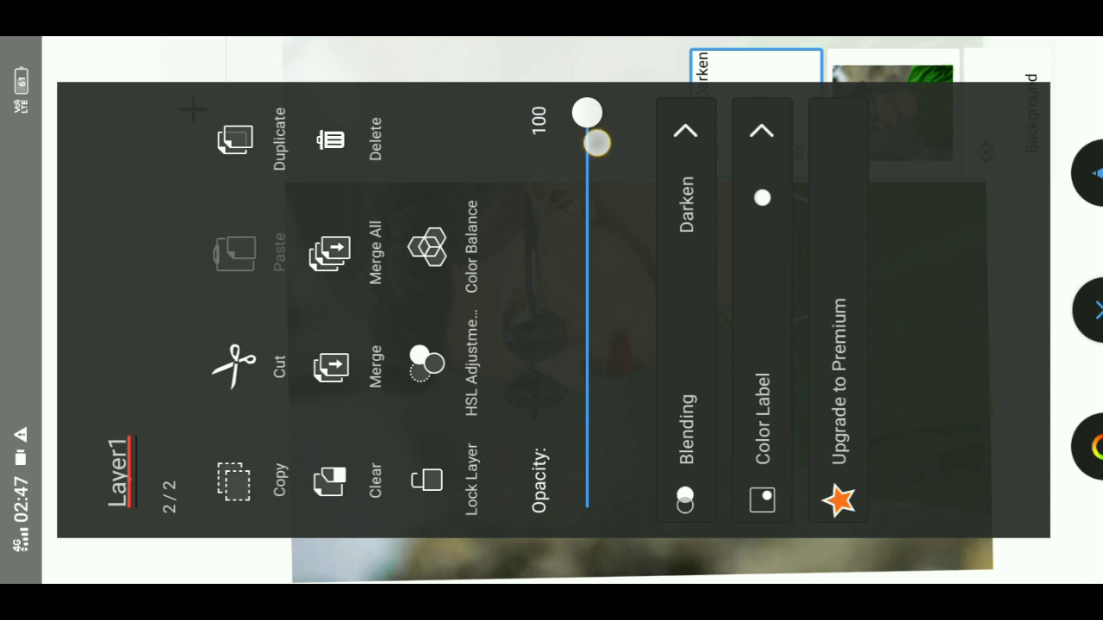
mouse_move(597, 143)
left_mouse_down()
mouse_move(613, 258)
mouse_move(770, 445)
mouse_move(746, 224)
mouse_move(776, 339)
mouse_move(778, 295)
mouse_move(789, 339)
mouse_move(801, 280)
left_mouse_up()
left_click(1097, 310)
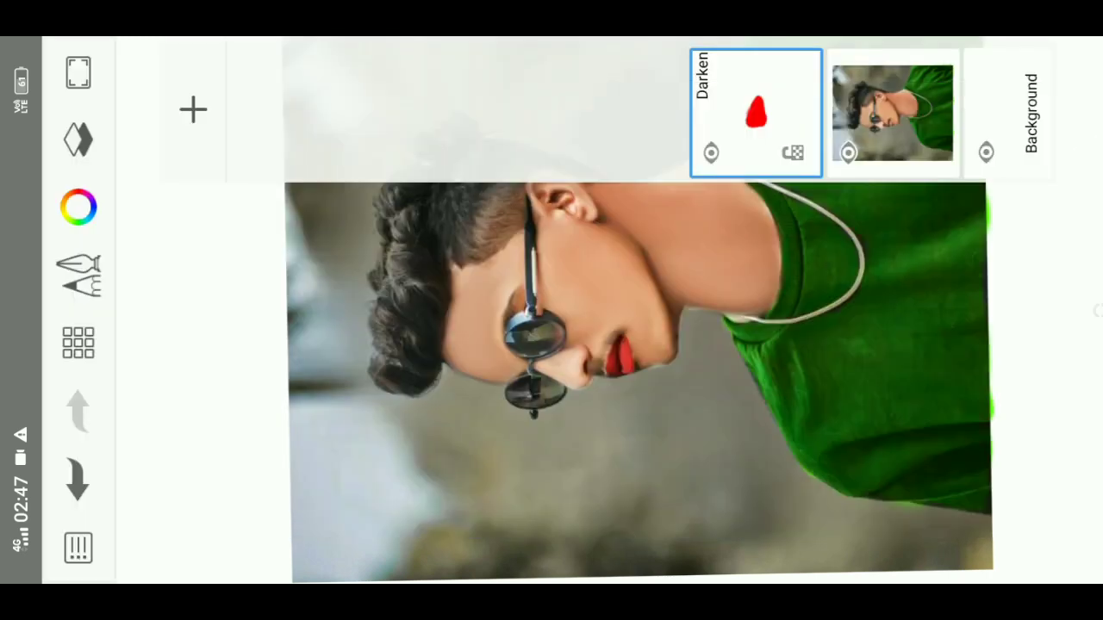
left_click(918, 465)
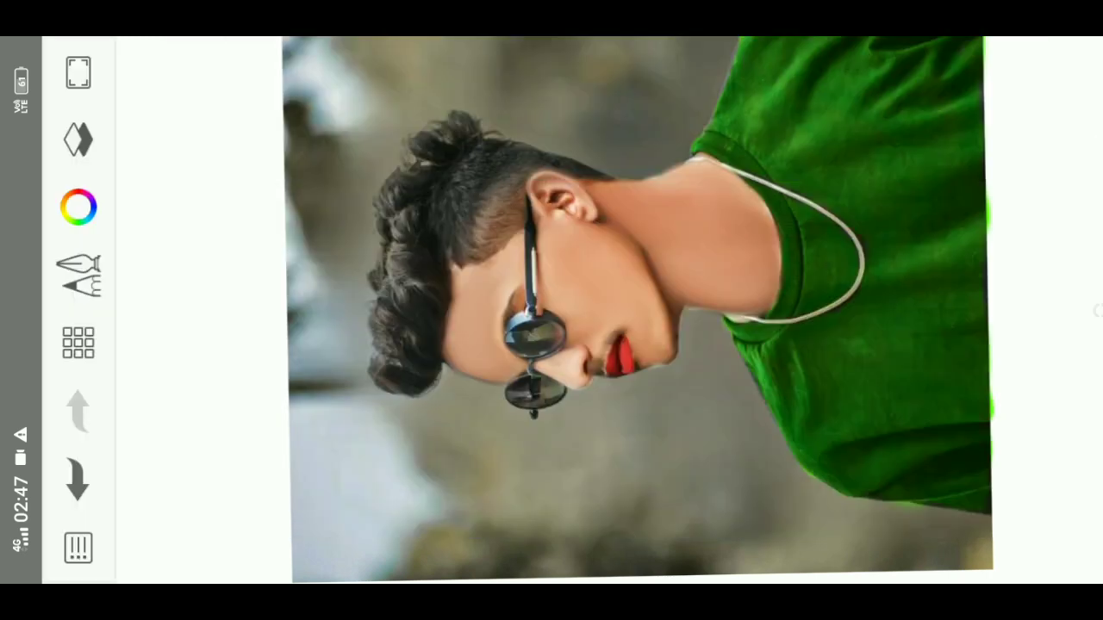
Select the Wash smudge brush from the Artist brush library
left_click(79, 275)
left_click(94, 422)
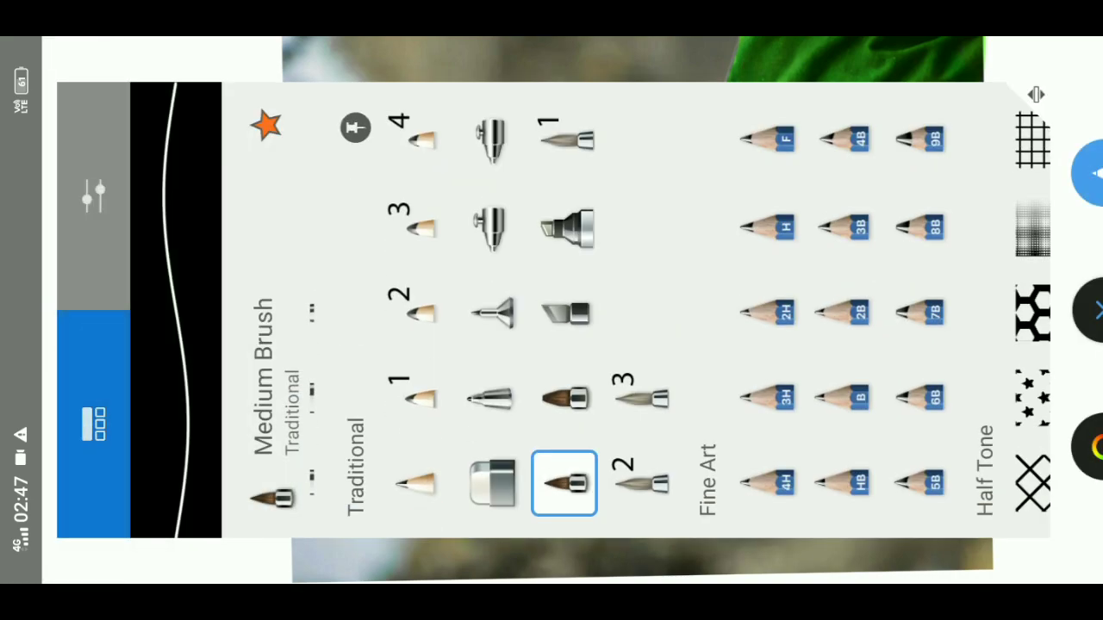
left_click_drag(947, 496, 709, 500)
left_click_drag(991, 483, 764, 485)
left_click_drag(905, 508, 657, 531)
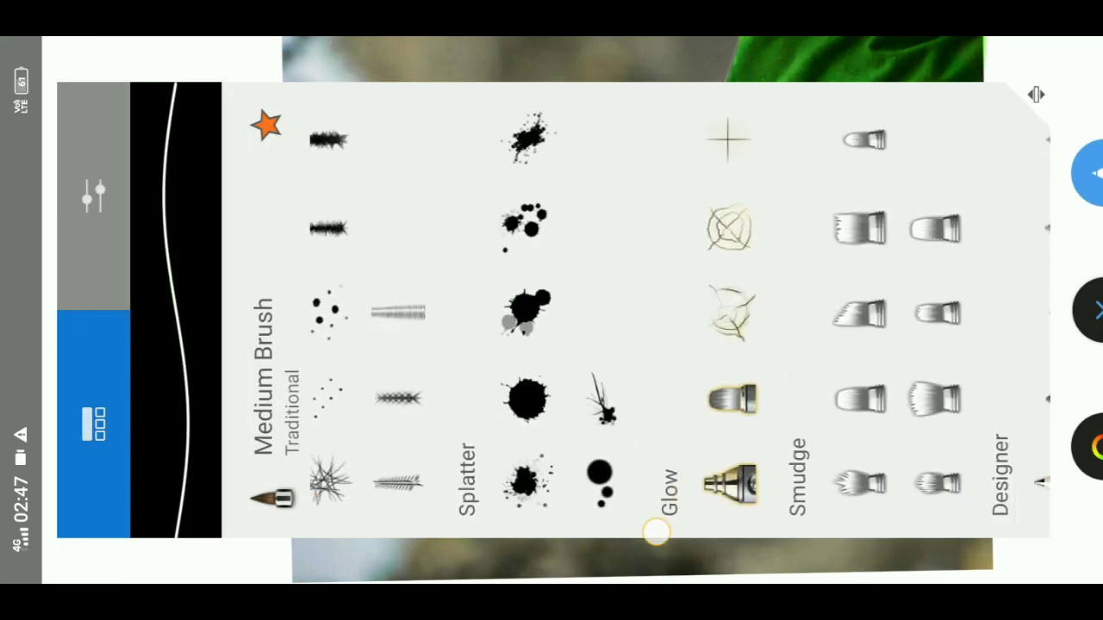
left_click_drag(948, 491, 739, 488)
left_click_drag(991, 495, 709, 500)
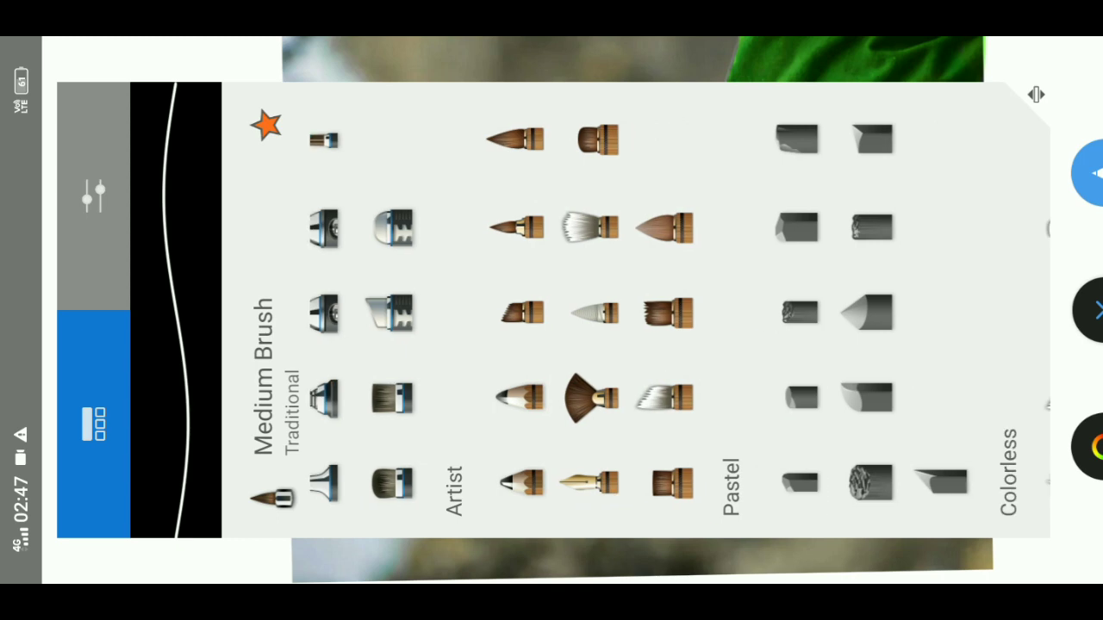
left_click(587, 228)
Set the Wash brush to 35% flow, 50% strength and size 35.6
left_click(95, 196)
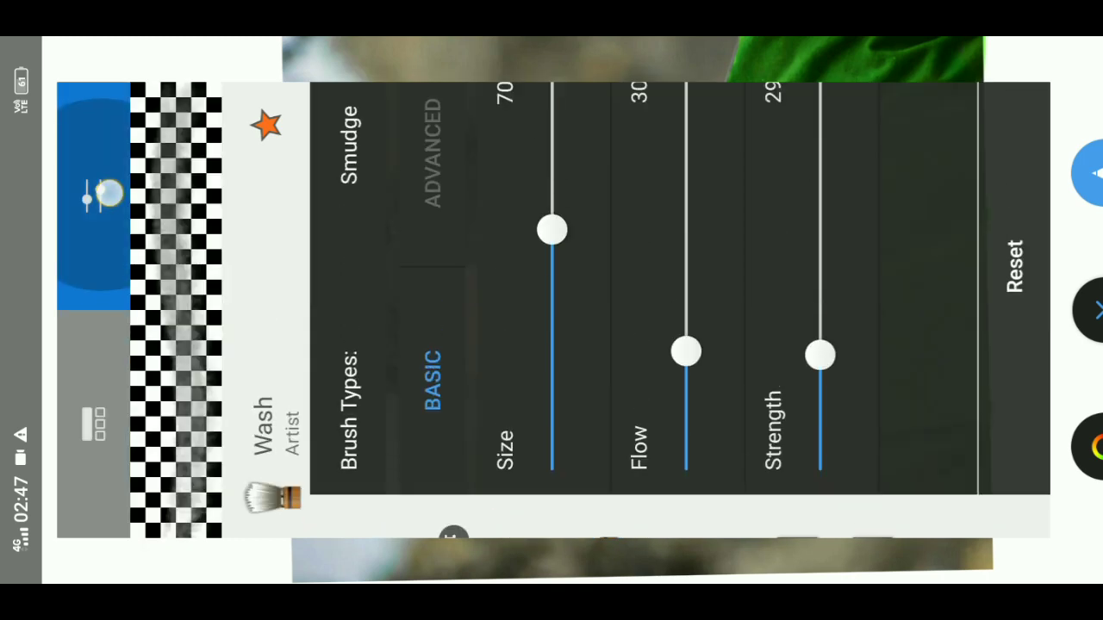
mouse_move(692, 399)
left_mouse_down()
mouse_move(712, 460)
mouse_move(716, 374)
left_mouse_up()
mouse_move(819, 398)
left_mouse_down()
mouse_move(820, 483)
mouse_move(820, 312)
left_mouse_up()
left_click_drag(552, 273, 604, 417)
key("Escape")
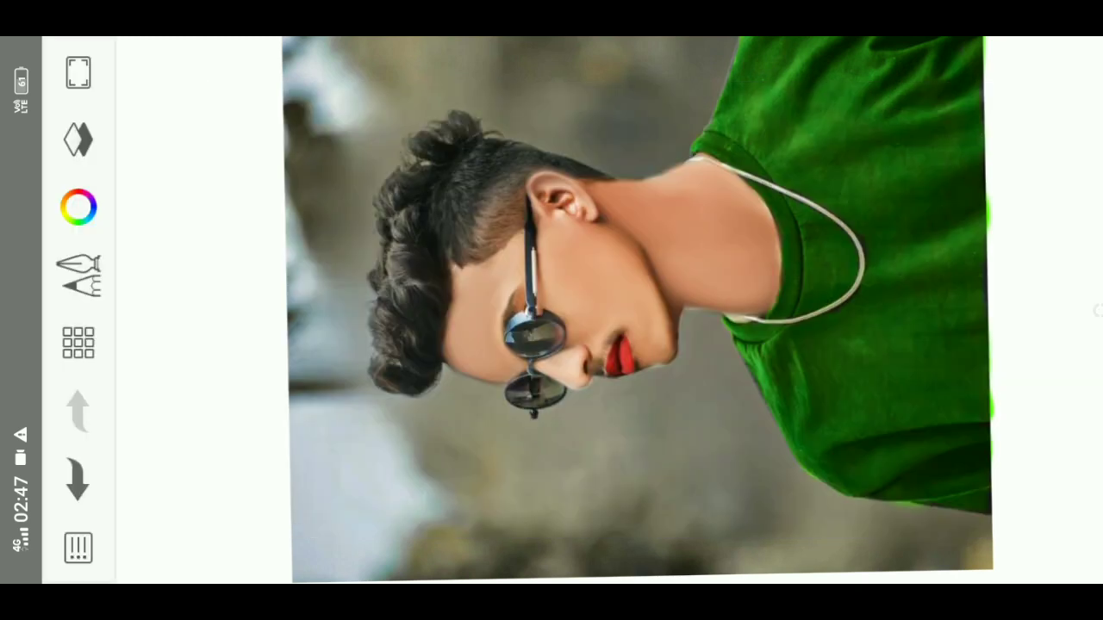
Smudge the lower hair edges into the grey background
scroll(591, 354, "up", 3)
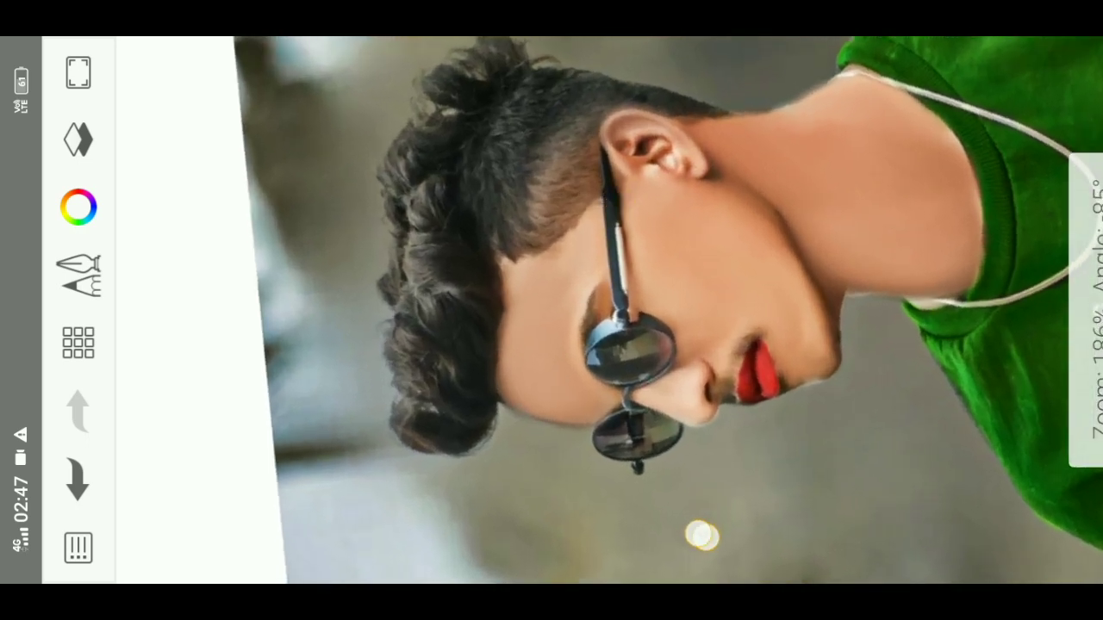
scroll(550, 360, "up", 3)
scroll(586, 388, "up", 1)
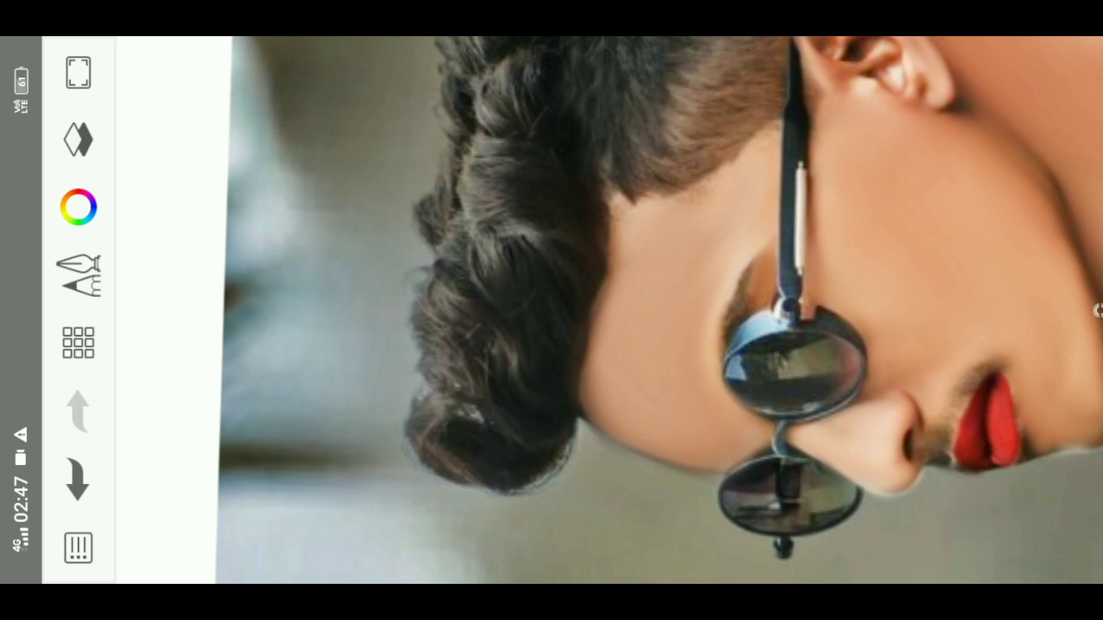
scroll(572, 425, "up", 3)
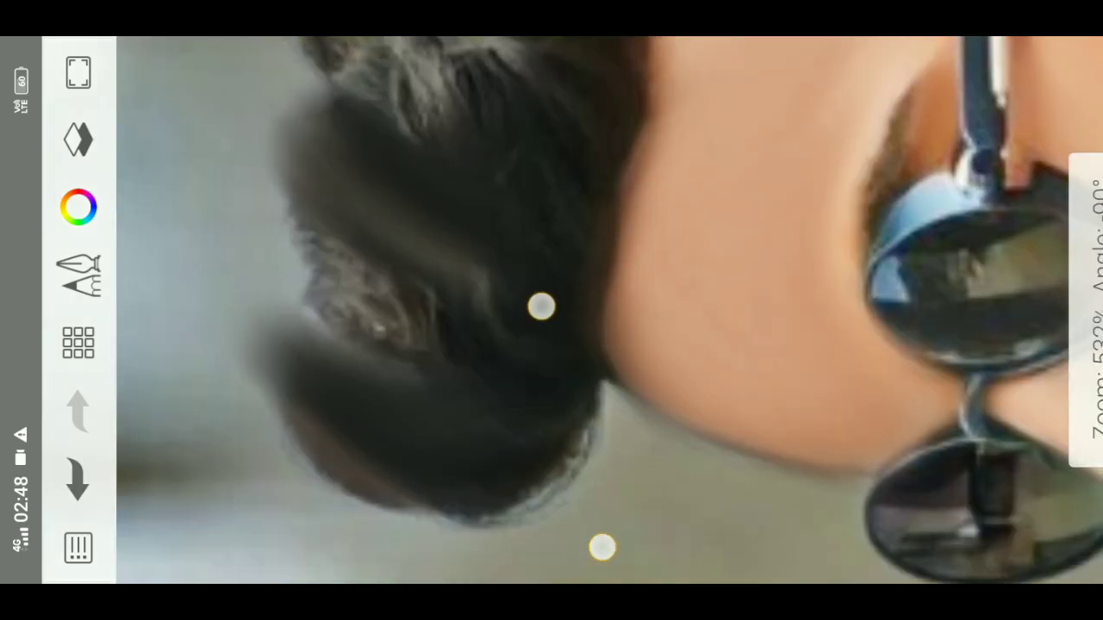
mouse_move(524, 443)
left_mouse_down()
mouse_move(463, 458)
mouse_move(259, 396)
left_mouse_up()
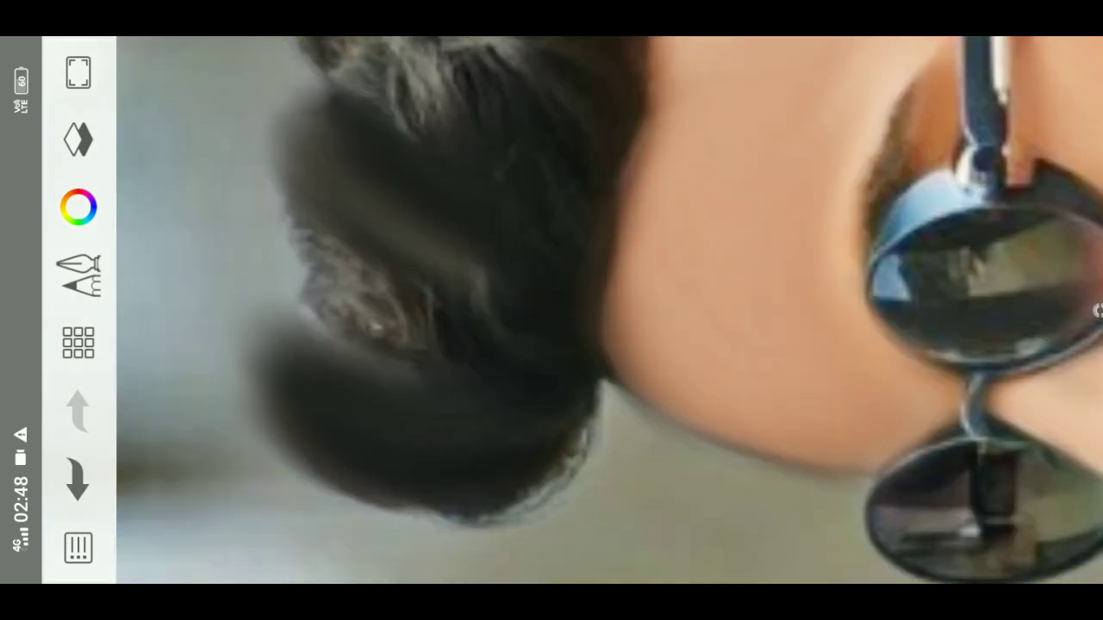
left_click_drag(498, 469, 250, 405)
left_click_drag(546, 441, 250, 396)
left_click_drag(493, 384, 250, 293)
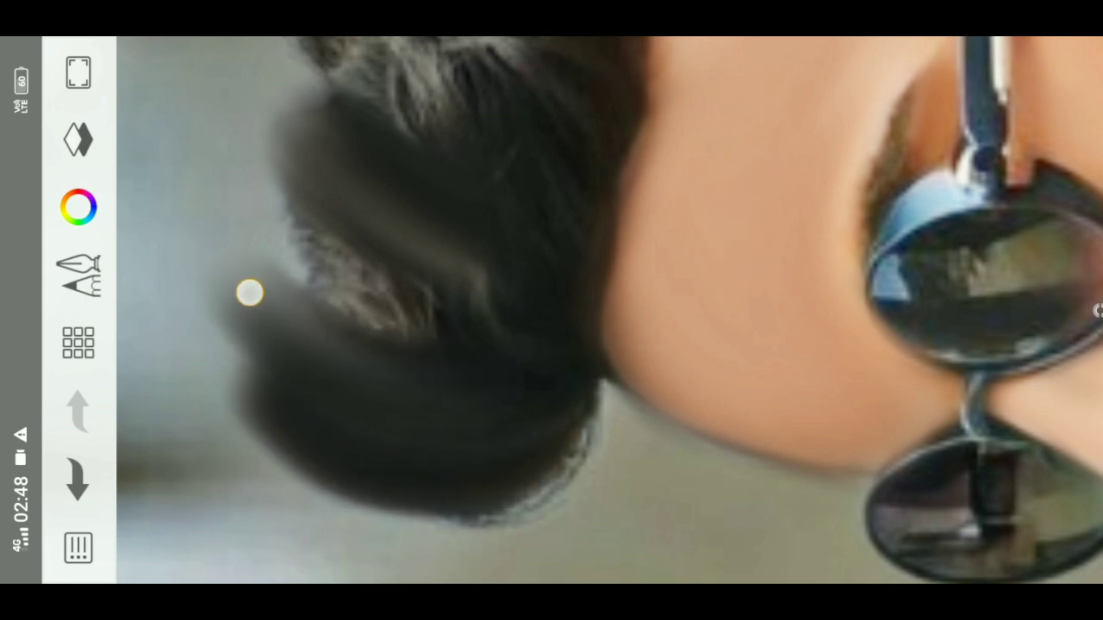
left_click_drag(388, 384, 258, 298)
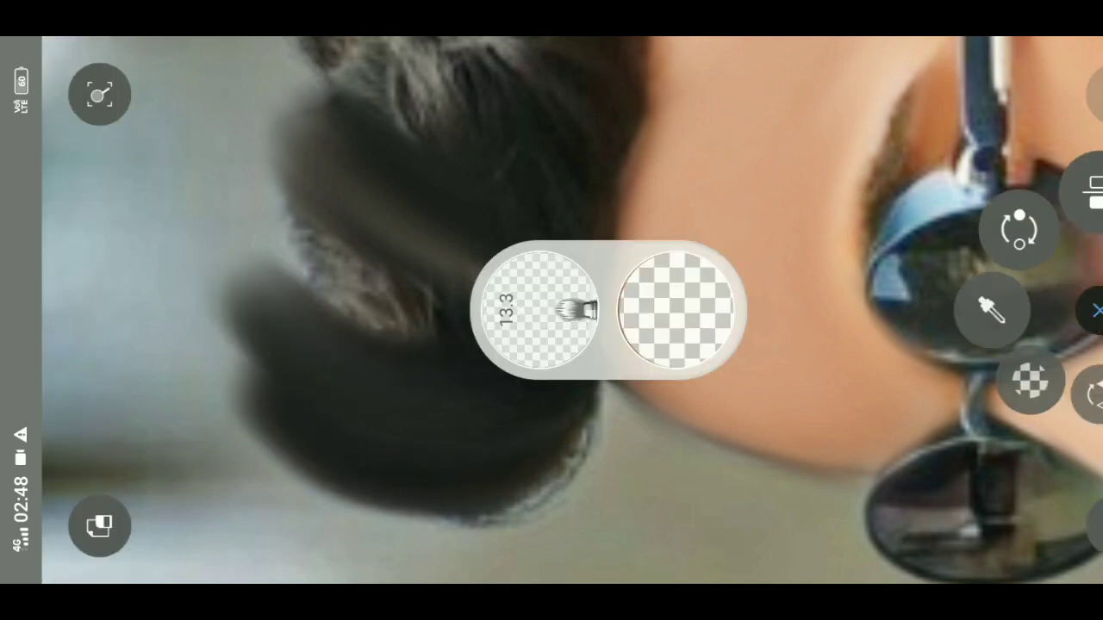
Smudge the upper hair toward the upper-left background to soften it
left_click_drag(571, 360, 682, 503)
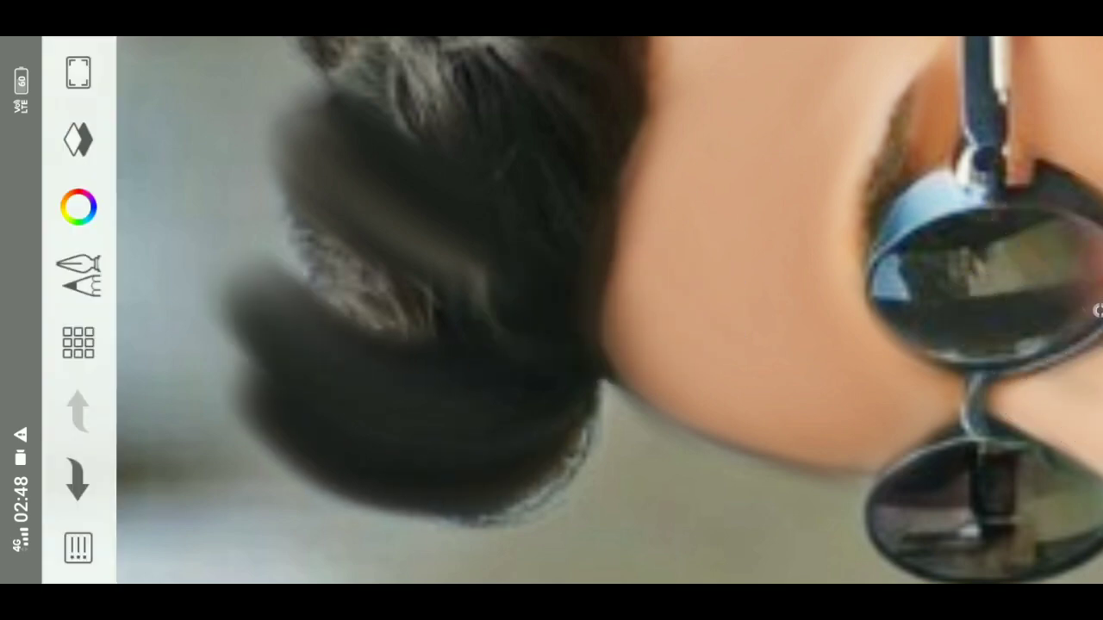
left_click_drag(483, 339, 255, 230)
left_click_drag(387, 297, 266, 199)
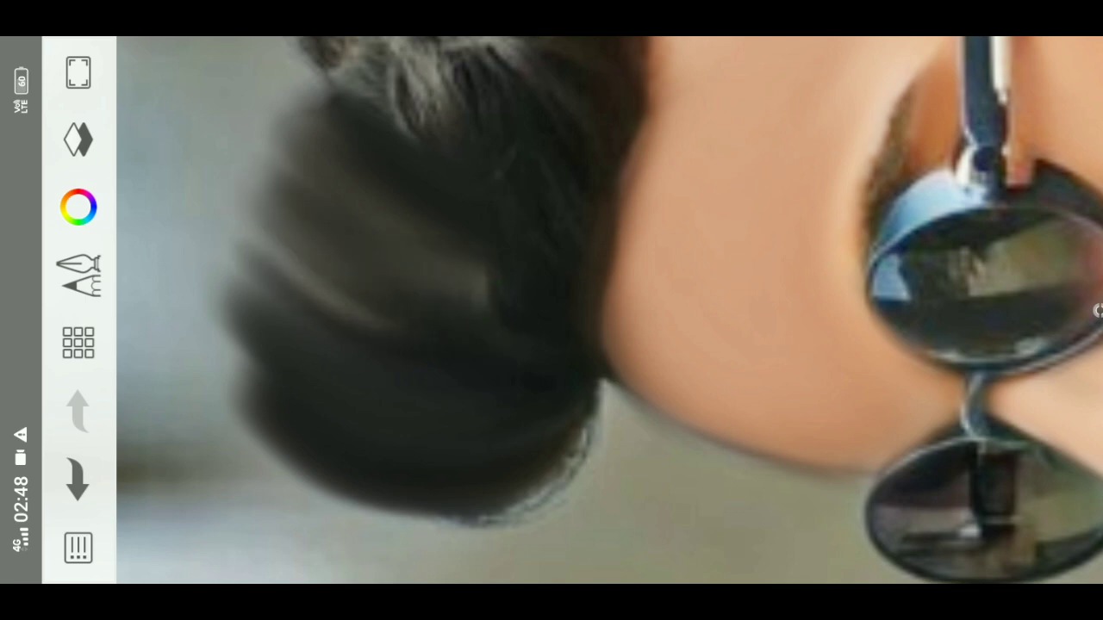
scroll(552, 310, "down", 2)
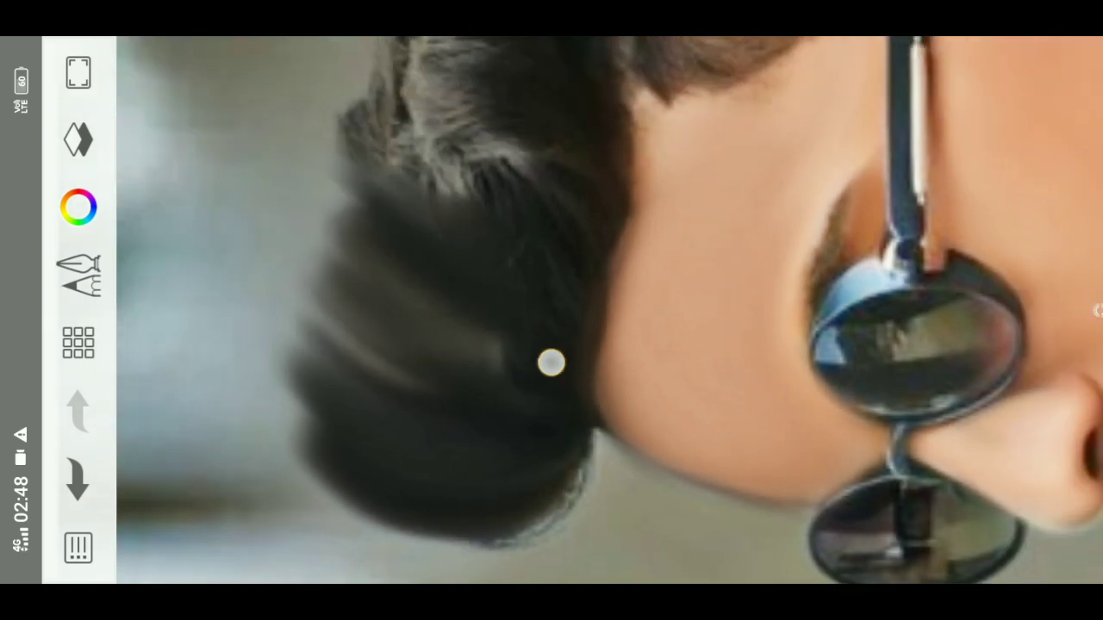
scroll(571, 356, "up", 2)
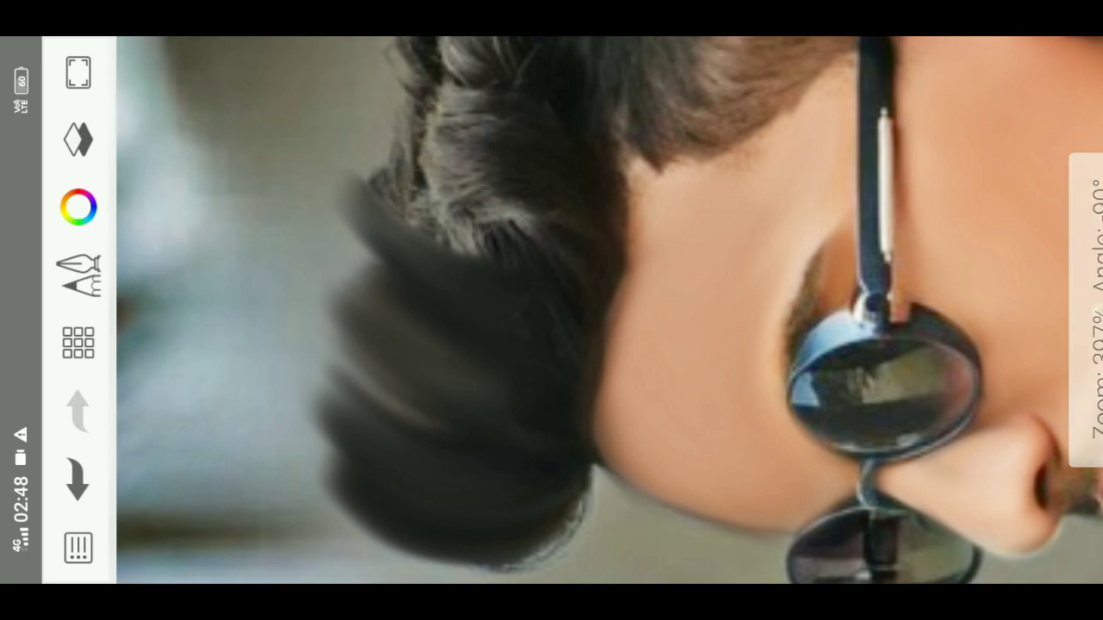
left_click_drag(560, 267, 345, 152)
left_click_drag(577, 231, 362, 123)
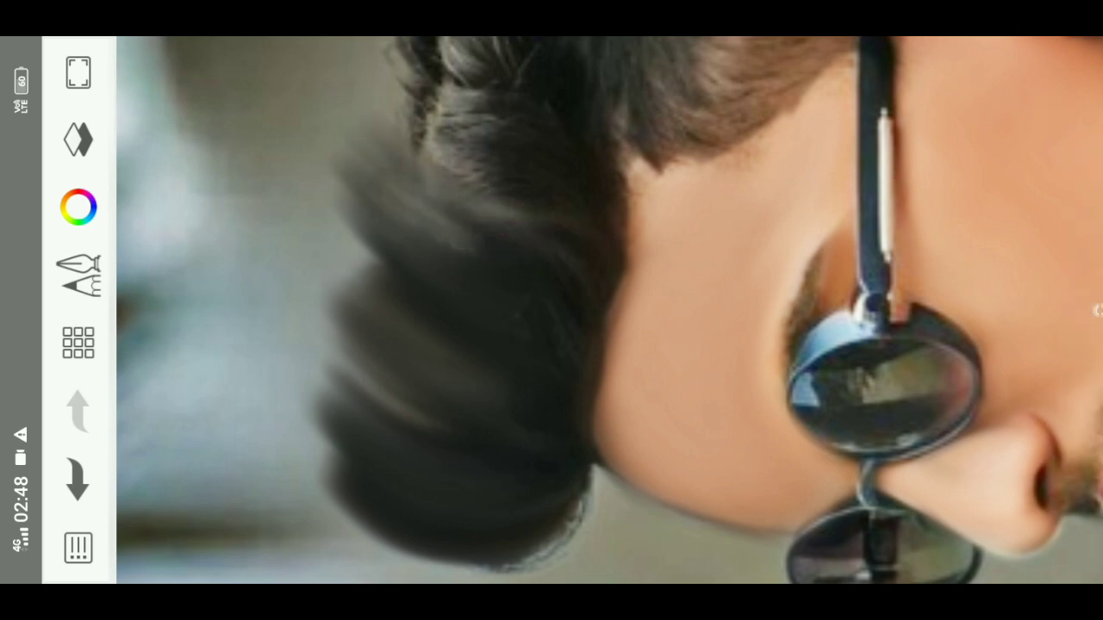
Save the smoothed sketch to the device through Share > Save to device
scroll(551, 310, "down", 5)
left_click(79, 548)
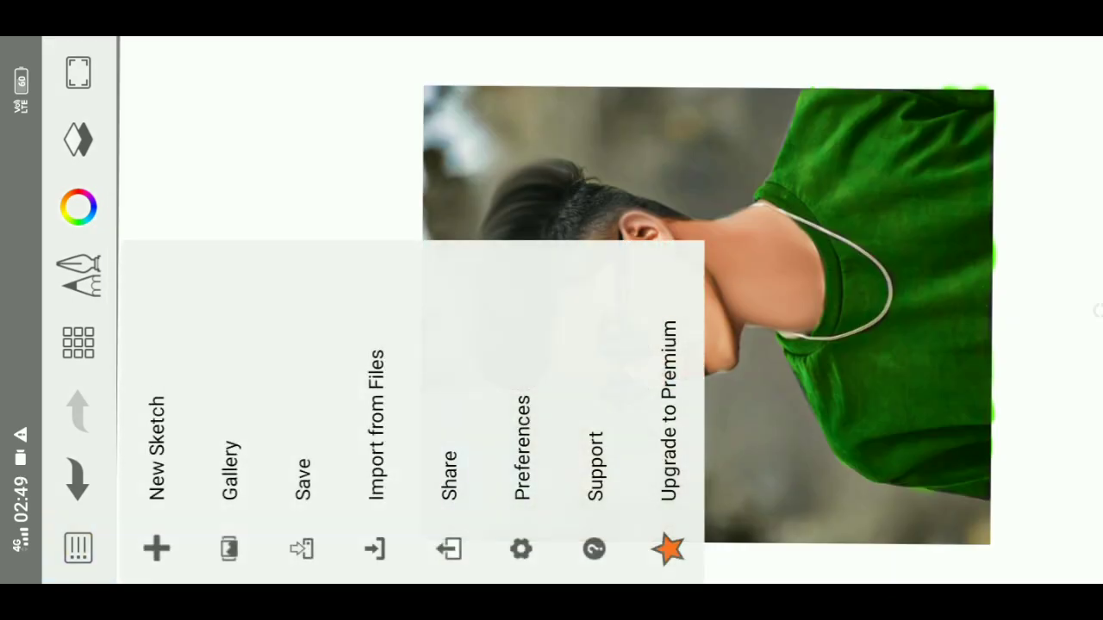
left_click(449, 500)
left_click(310, 382)
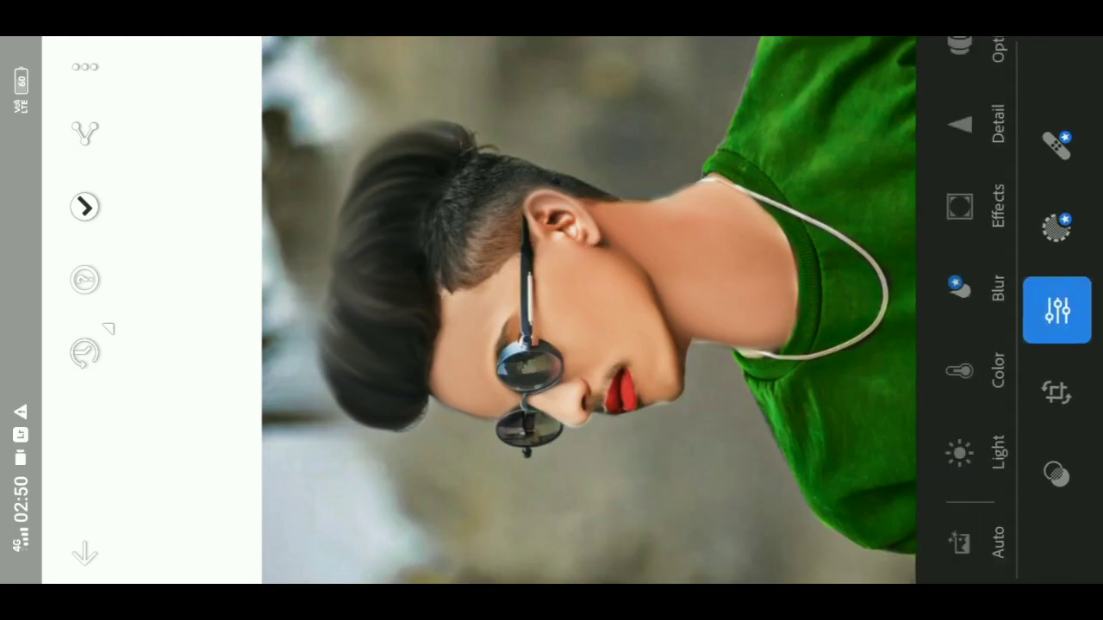
In Color Mix, desaturate green, set orange saturation -50 and luminance +73, raise red
left_click(961, 367)
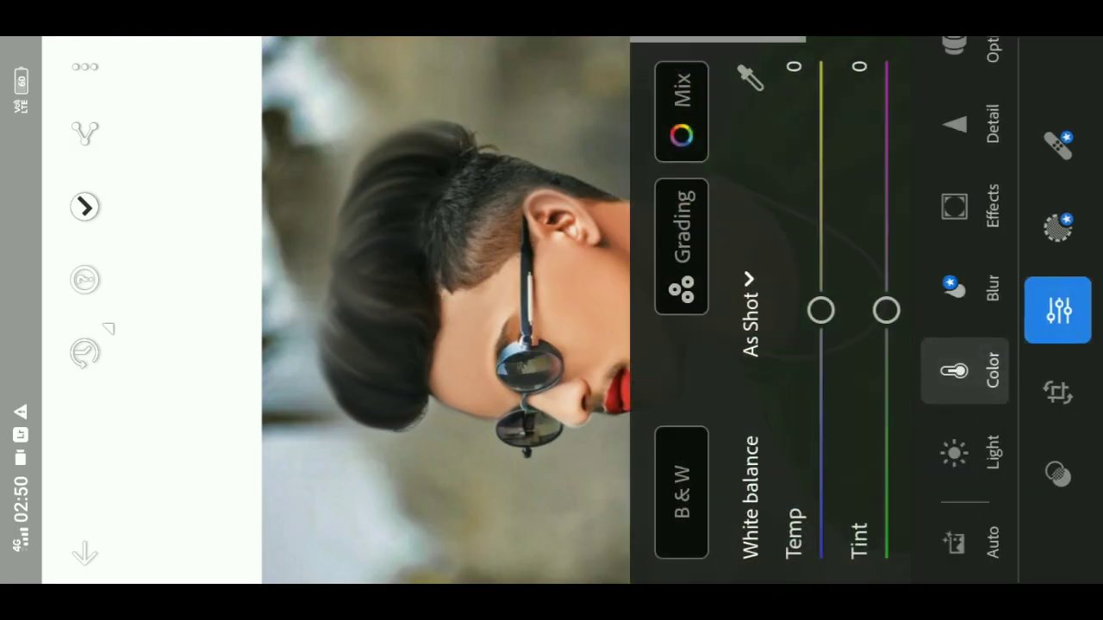
left_click(681, 110)
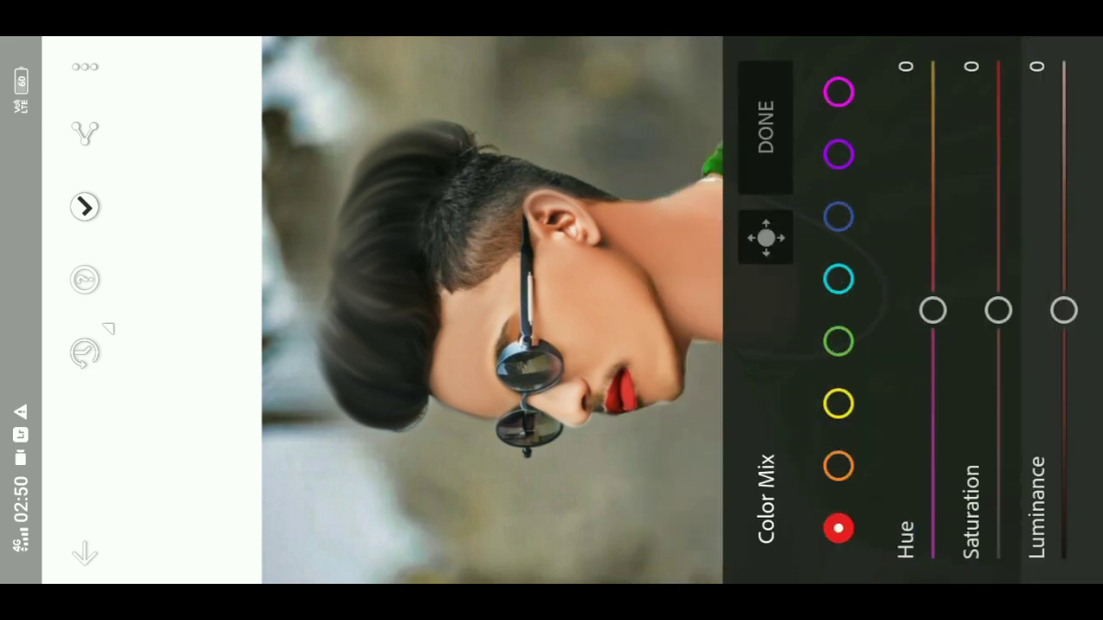
left_click(838, 341)
mouse_move(989, 330)
left_mouse_down()
mouse_move(983, 558)
mouse_move(990, 313)
left_mouse_up()
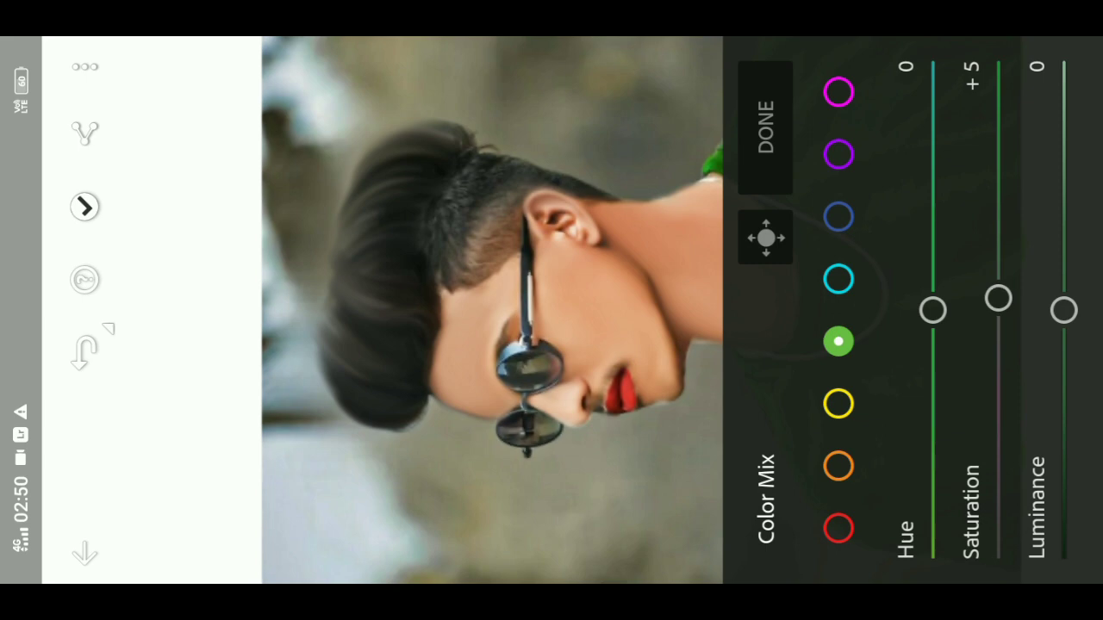
left_click(837, 466)
left_click_drag(998, 311, 1003, 445)
left_click_drag(1063, 311, 1062, 138)
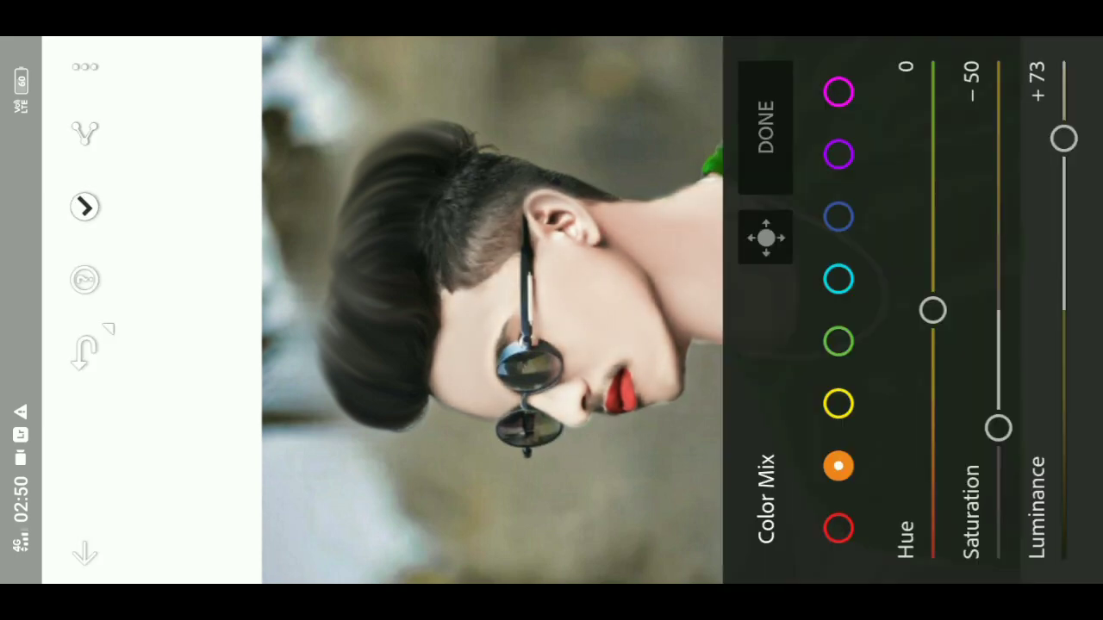
left_click(838, 528)
left_click_drag(998, 310, 1000, 145)
Strip saturation from aqua, blue, purple, magenta and yellow, and set red saturation to +57
left_click(829, 272)
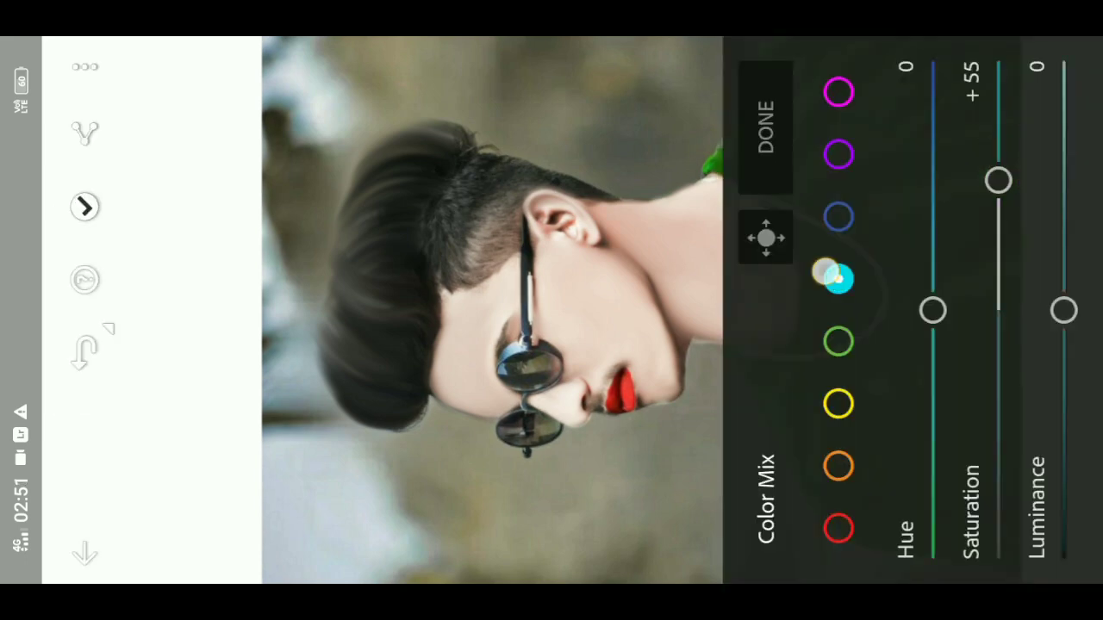
left_click_drag(998, 310, 997, 571)
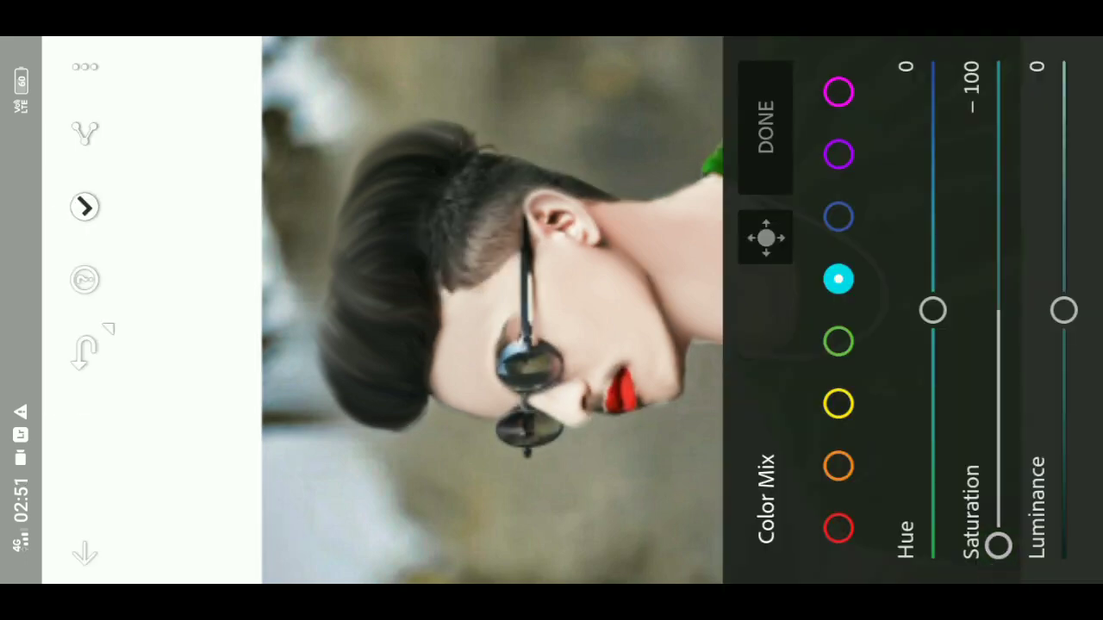
left_click(843, 203)
left_click_drag(998, 310, 999, 541)
left_click(838, 154)
left_click_drag(998, 310, 999, 541)
left_click(838, 91)
left_click_drag(998, 310, 998, 541)
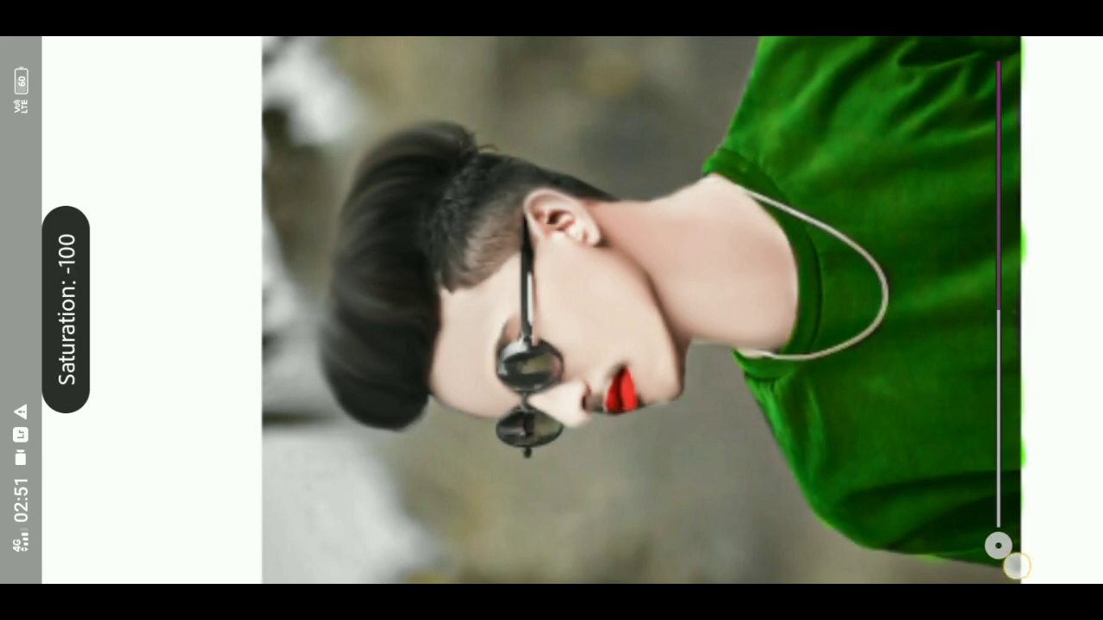
left_click(838, 403)
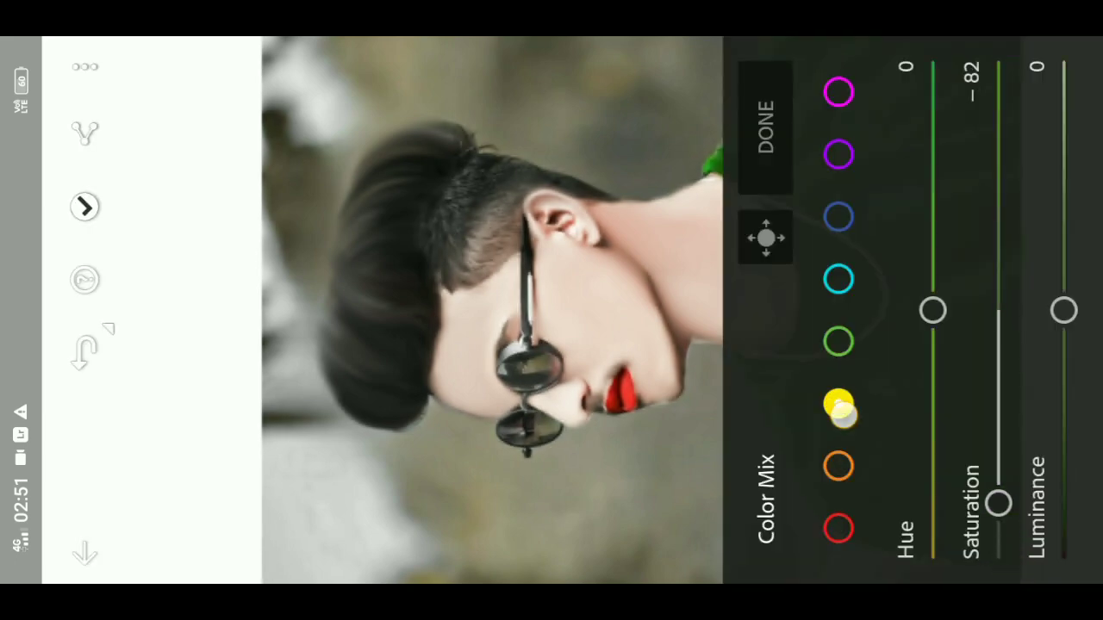
left_click_drag(997, 310, 999, 571)
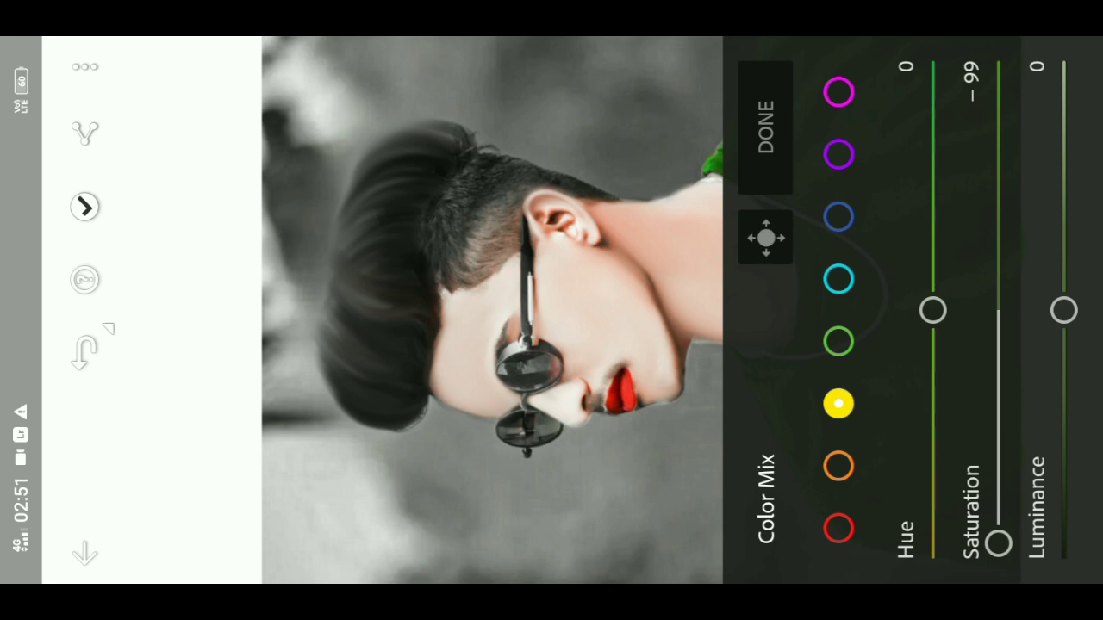
left_click(838, 527)
mouse_move(998, 181)
left_mouse_down()
mouse_move(996, 140)
mouse_move(997, 176)
left_mouse_up()
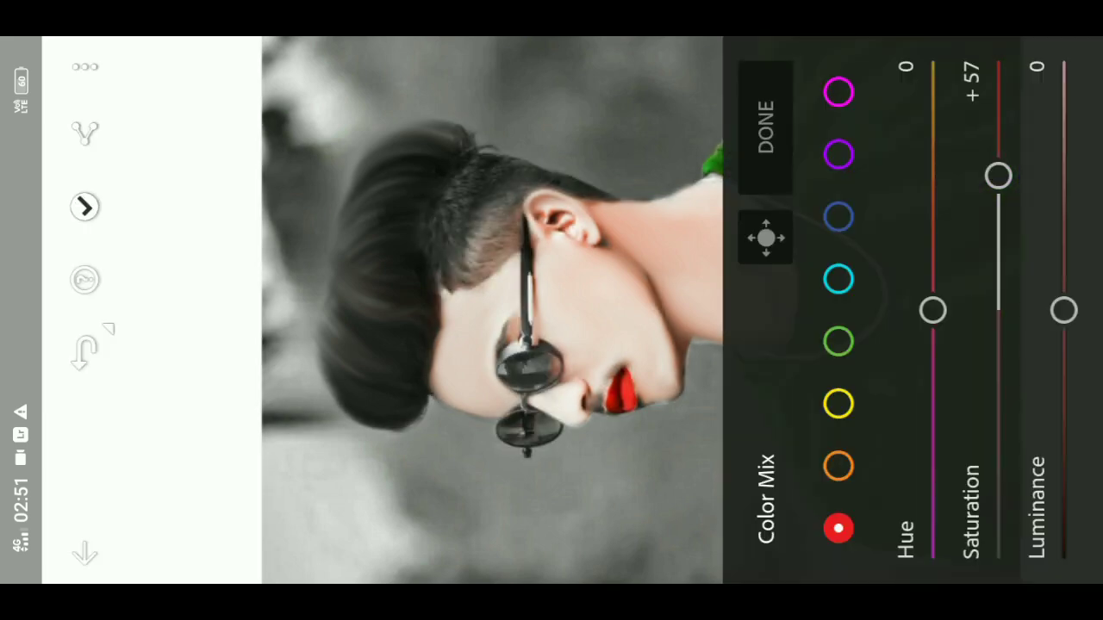
left_click(769, 129)
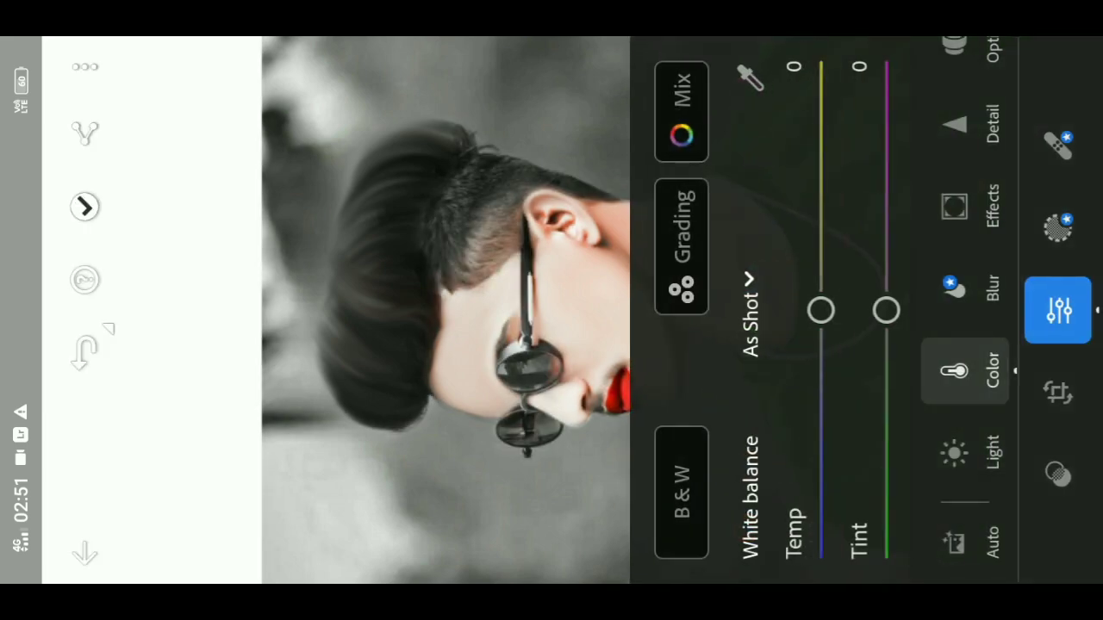
Set Clarity +27, Texture -12, Dehaze -4 and a Vignette Amount of -27
left_click(965, 207)
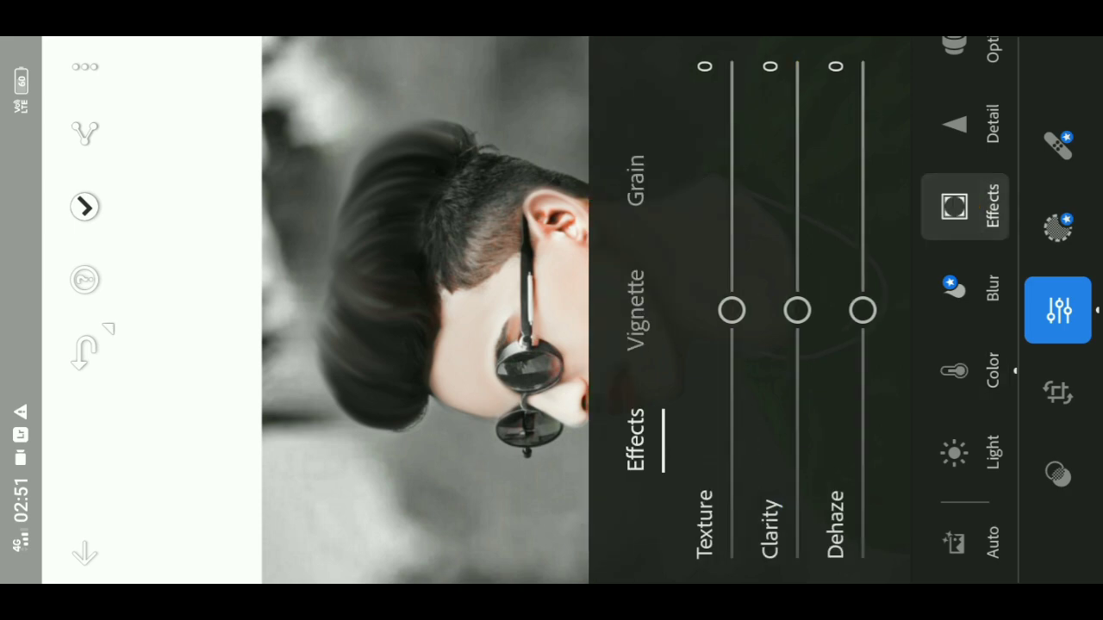
left_click_drag(797, 311, 797, 248)
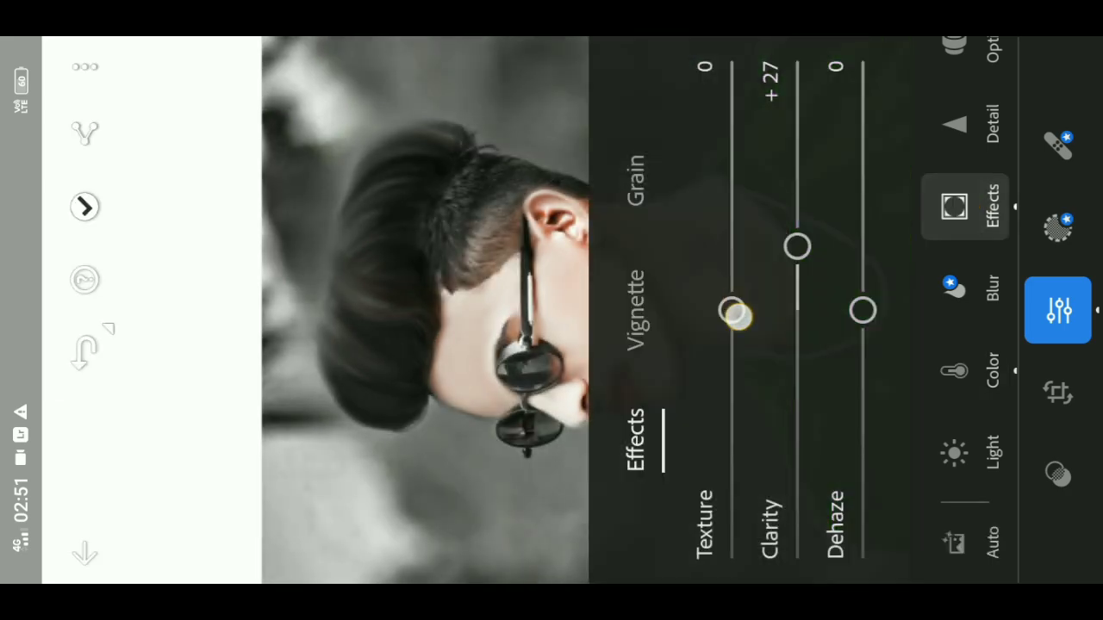
left_click_drag(734, 316, 731, 338)
left_click_drag(863, 310, 863, 320)
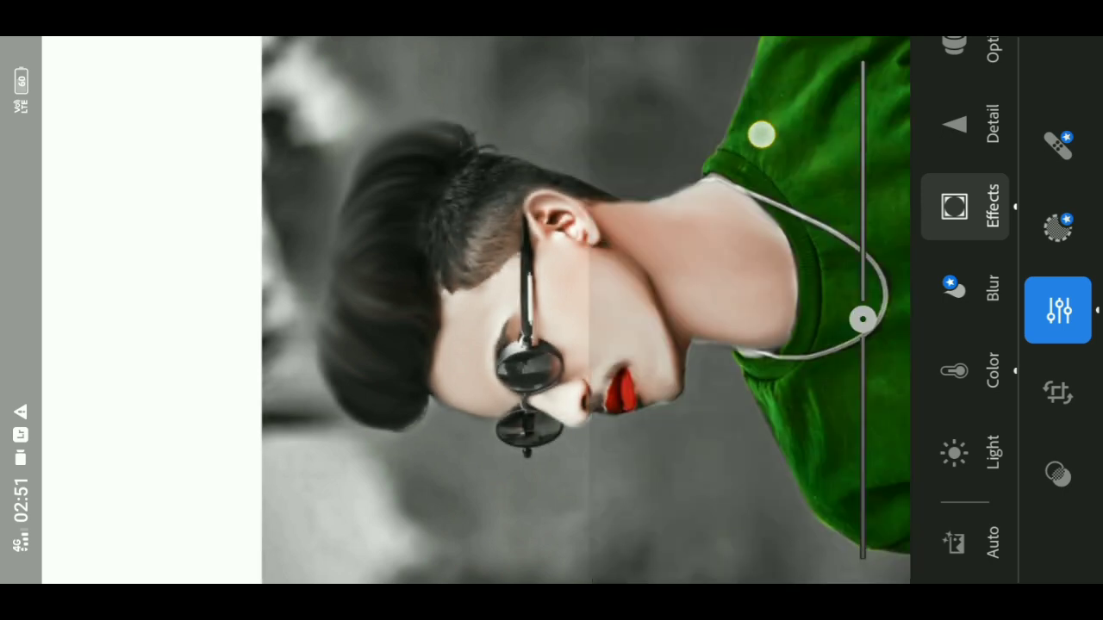
left_click(635, 311)
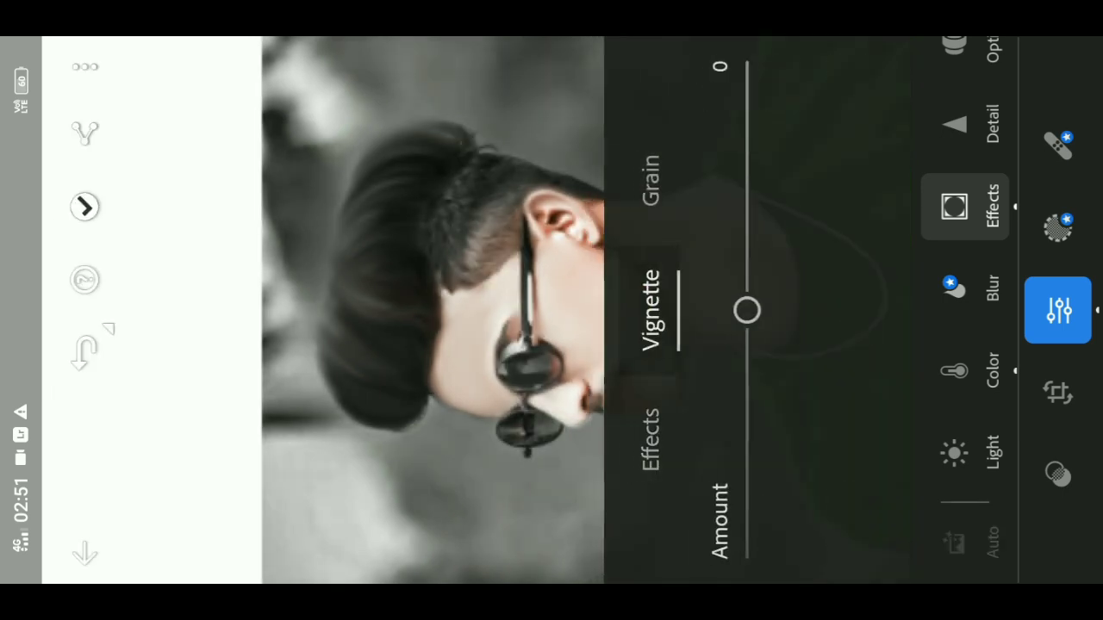
left_click_drag(863, 310, 860, 374)
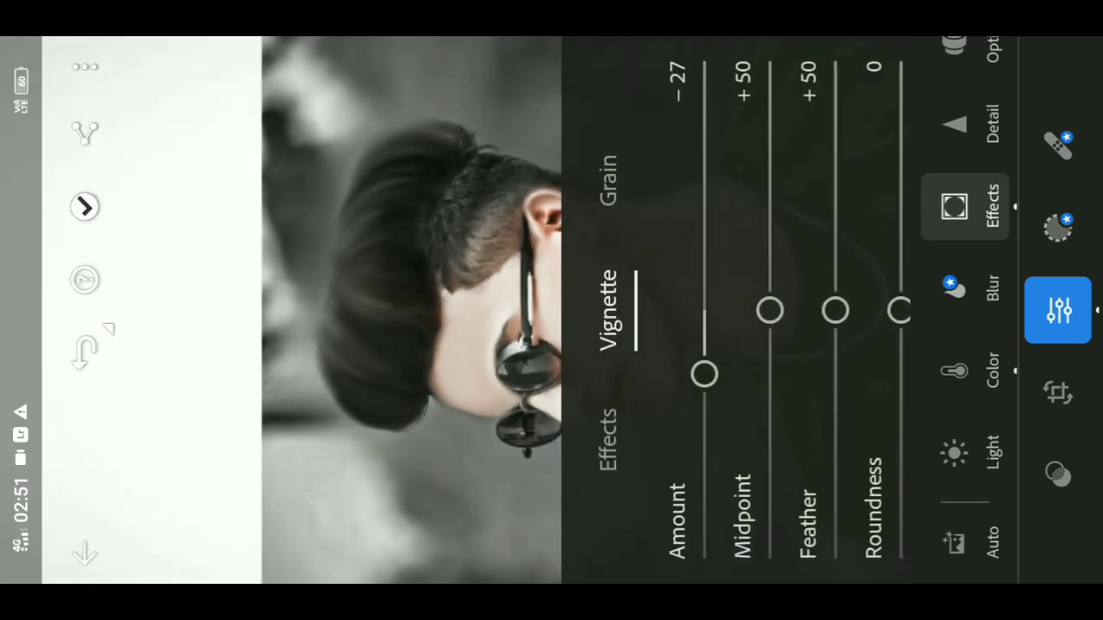
Sharpen by +25 with detail +62 and apply +14 noise reduction
left_click(964, 125)
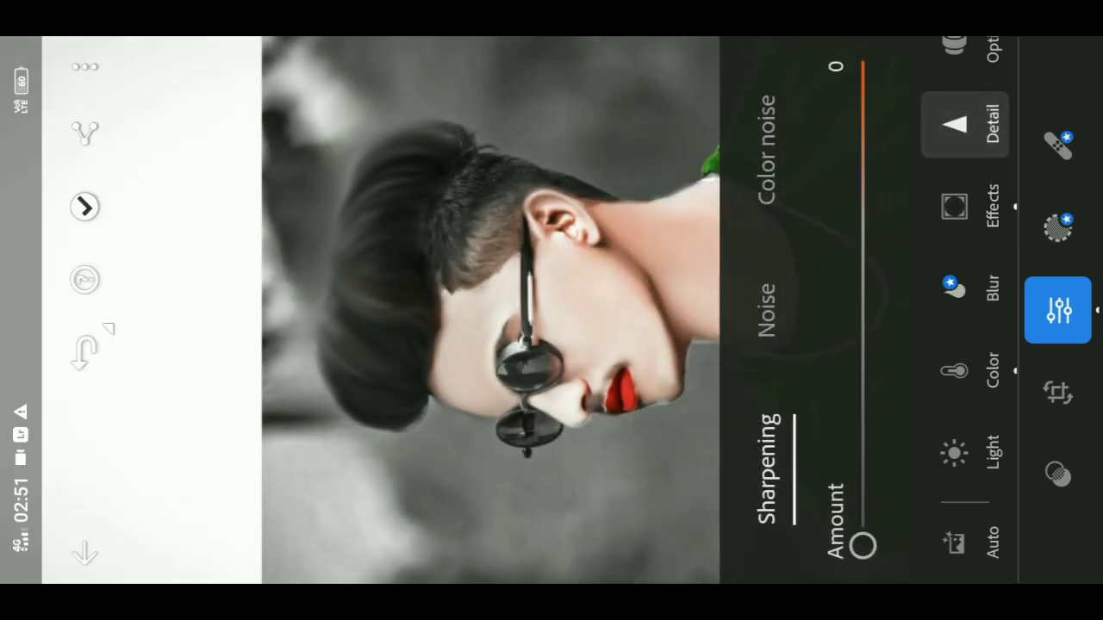
left_click_drag(862, 545, 865, 467)
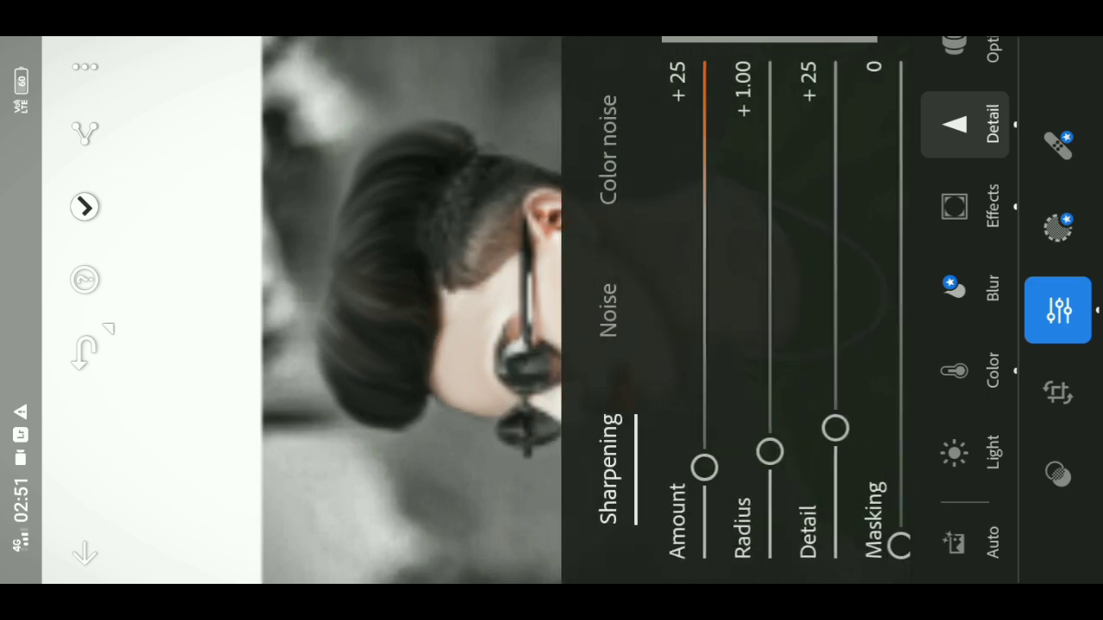
left_click_drag(835, 428, 835, 254)
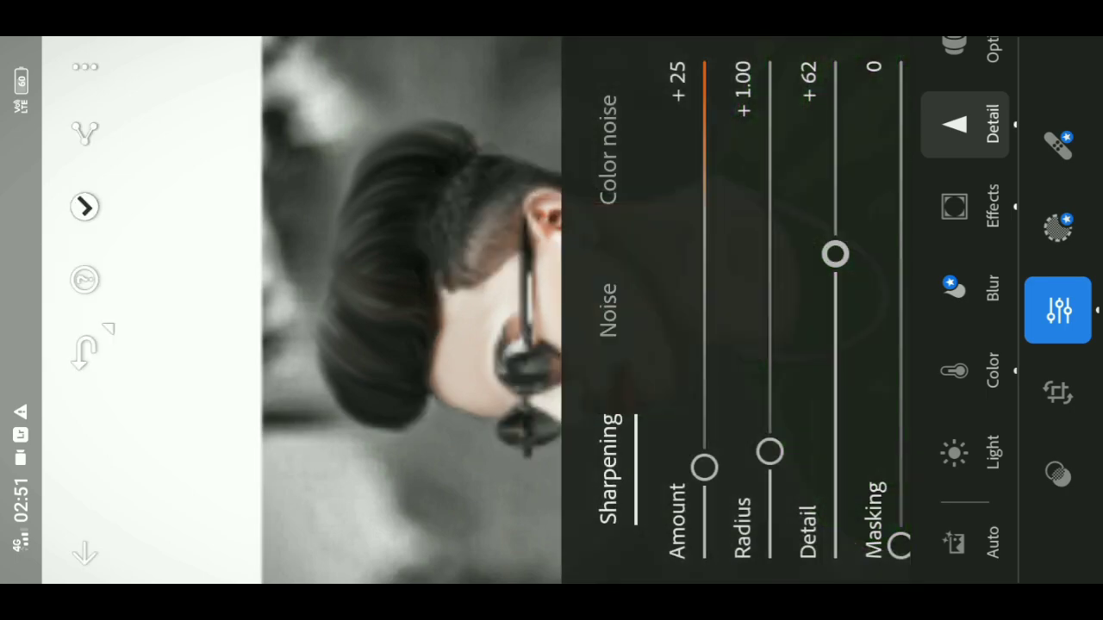
left_click(607, 297)
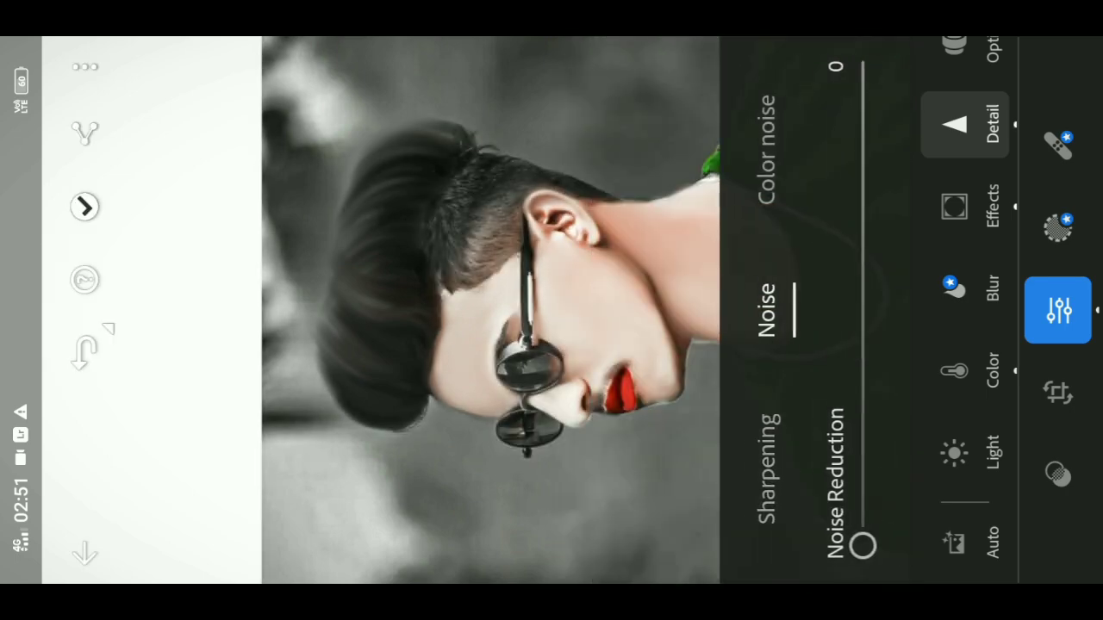
left_click_drag(865, 449, 865, 478)
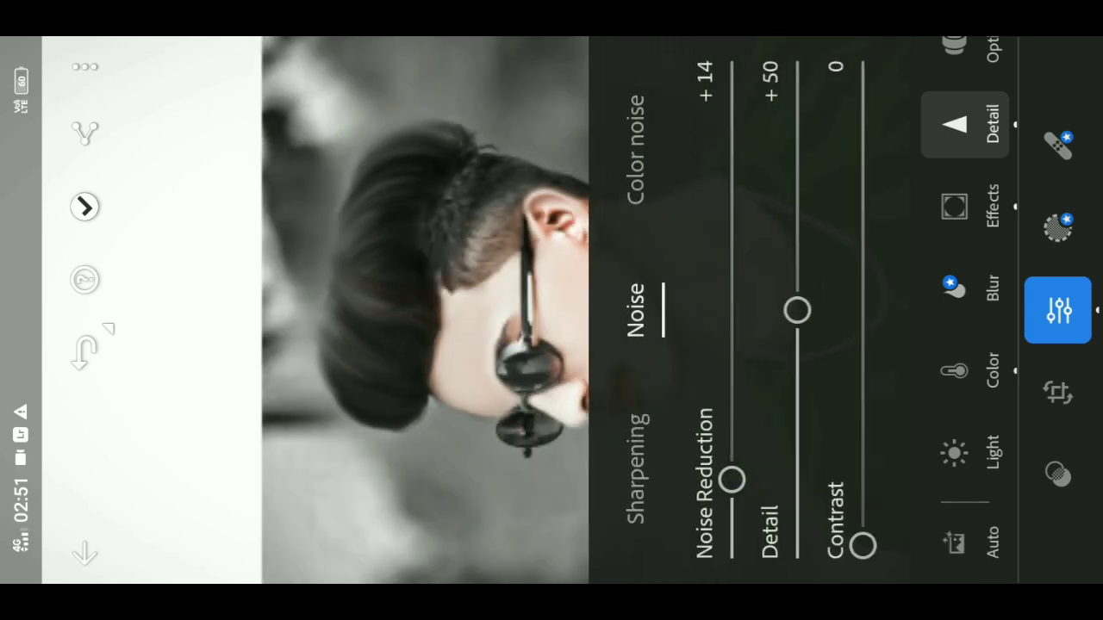
Set colour noise reduction +25 with detail and smoothness +100, then open Export as
left_click(635, 148)
left_click_drag(854, 490, 859, 428)
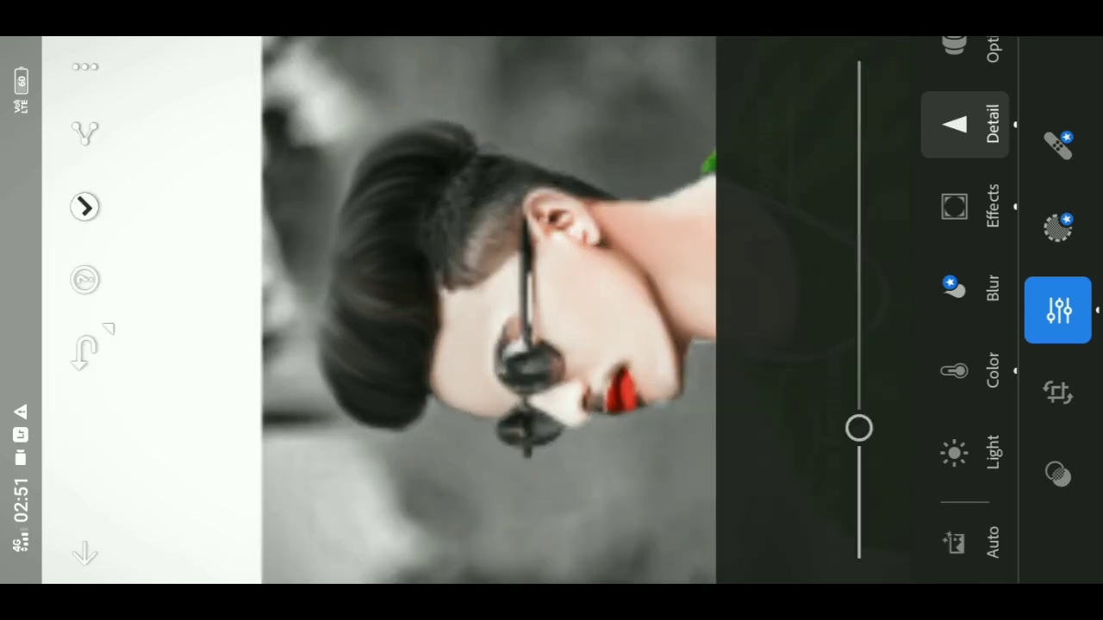
mouse_move(857, 297)
left_mouse_down()
mouse_move(850, 83)
mouse_move(862, 71)
left_mouse_up()
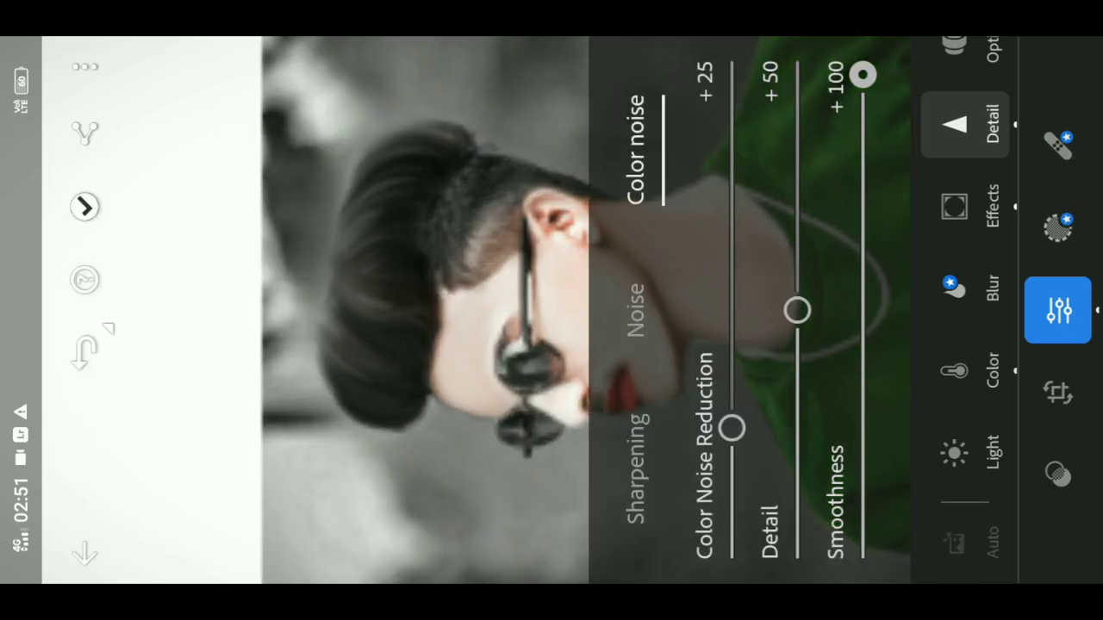
left_click_drag(795, 310, 798, 52)
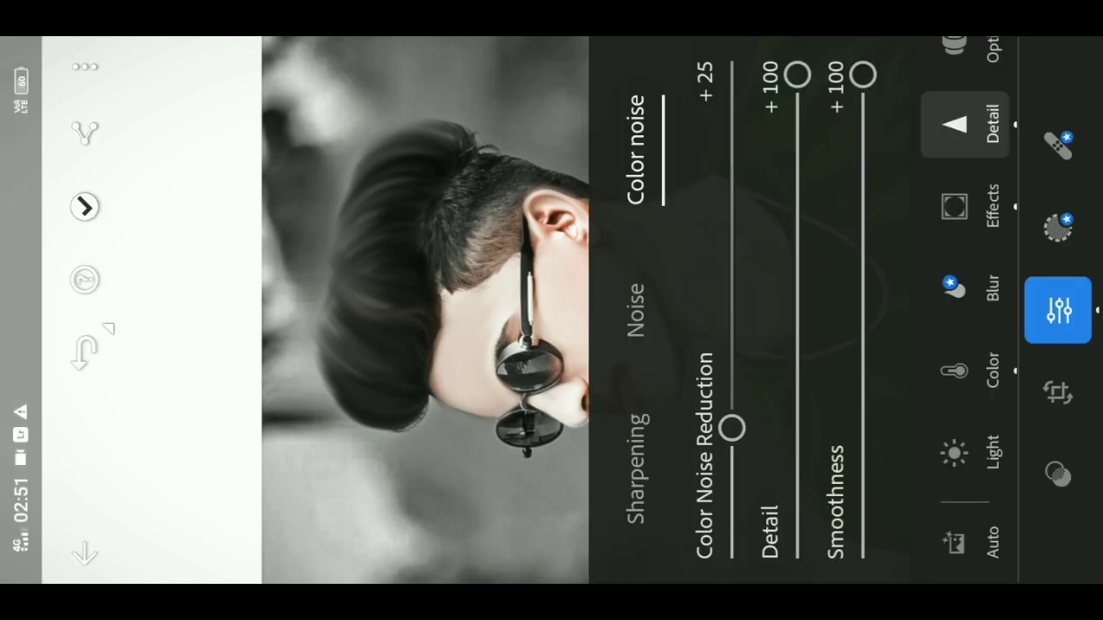
left_click(102, 140)
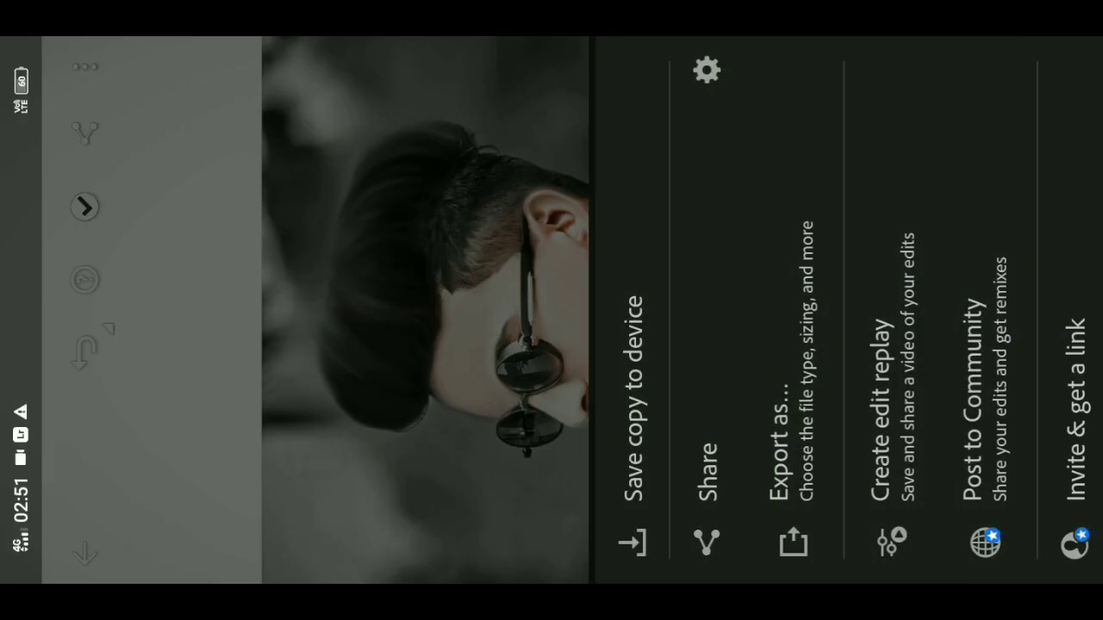
left_click(800, 451)
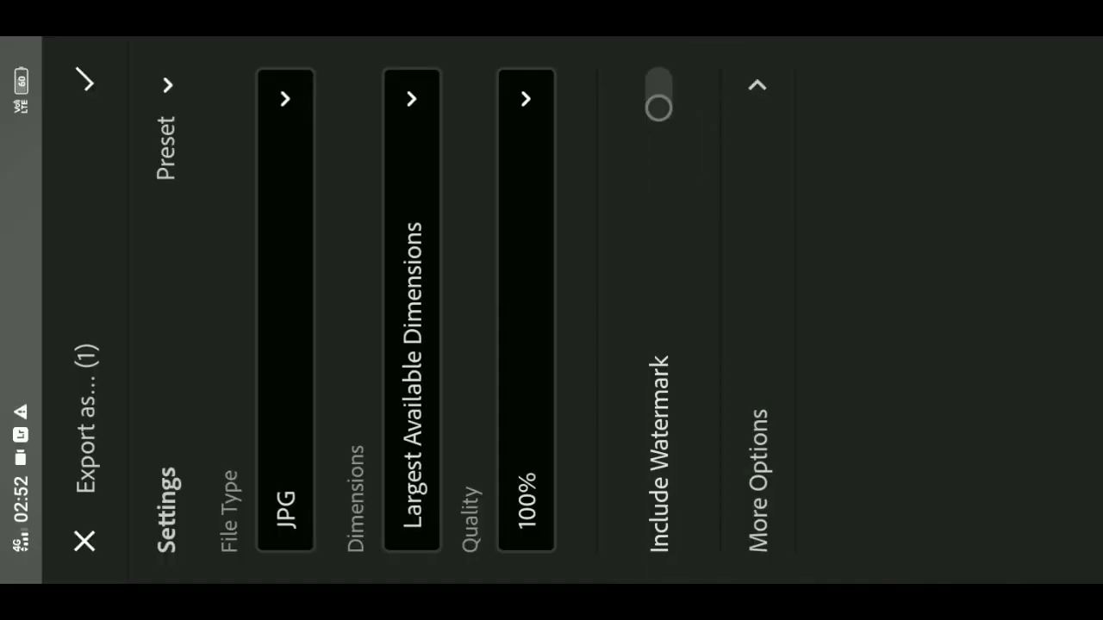